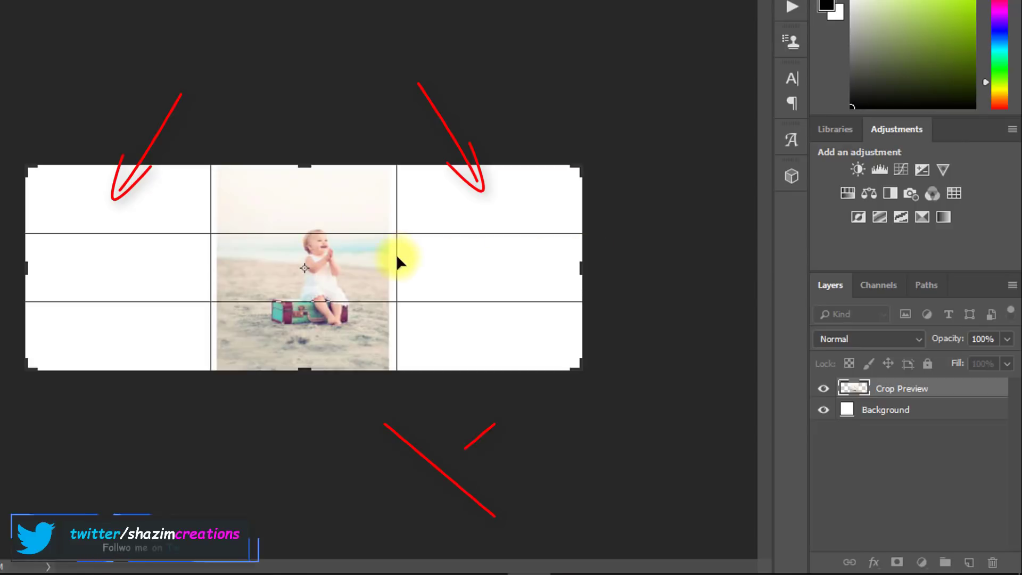
- Try to widen the canvas on both sides of the photo with Crop while the Background layer is locked, and undo it
mouse_move(404, 249)
mouse_down()
mouse_move(433, 258)
mouse_move(415, 257)
mouse_up()
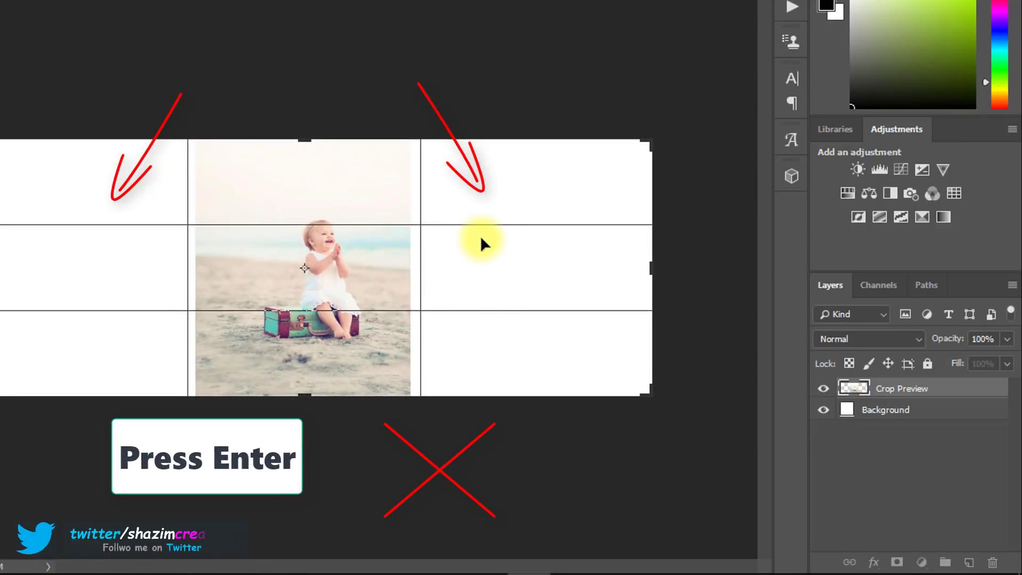
key(Return)
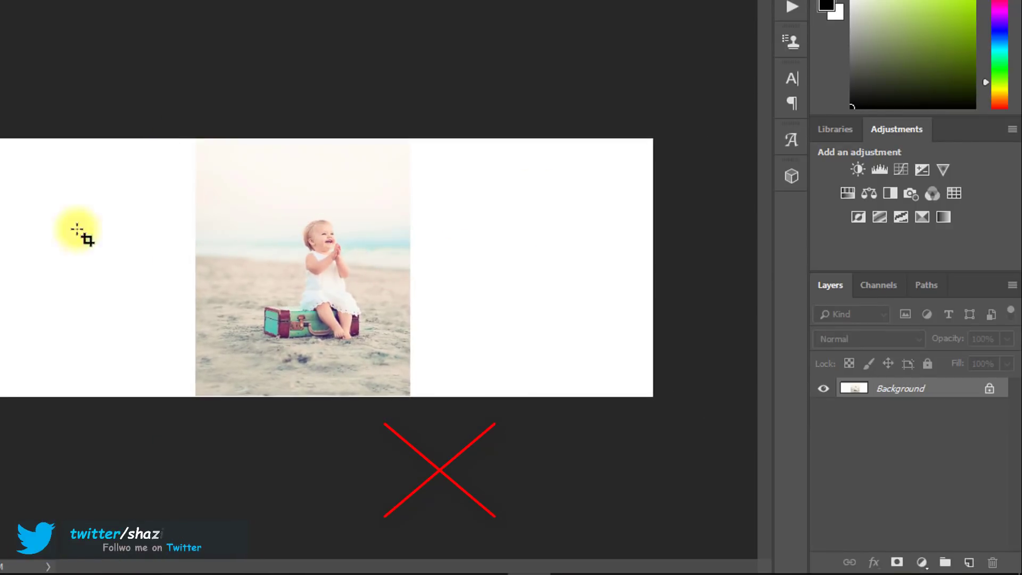
key(ctrl+alt+z)
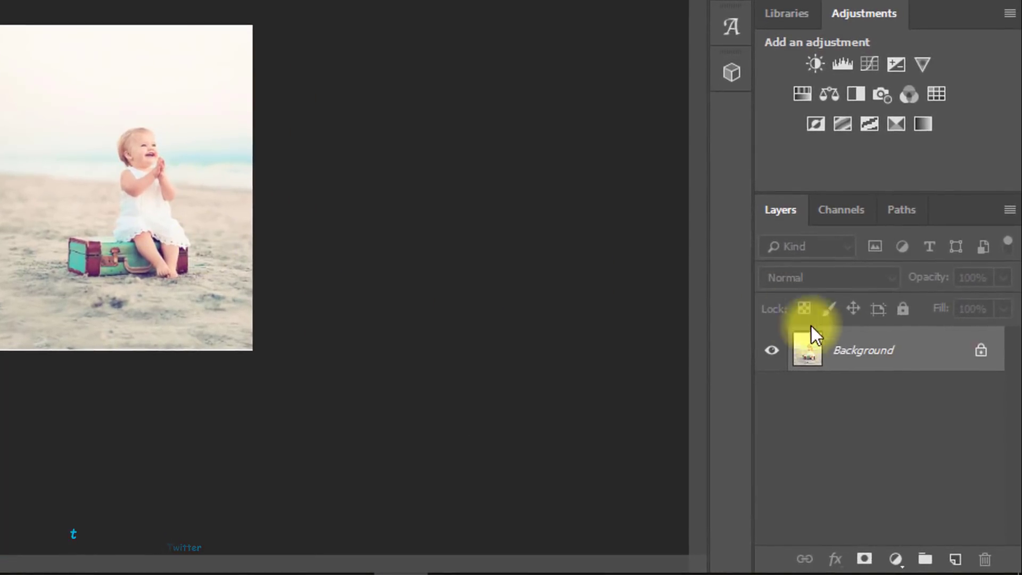
- Unlock the Background layer and set the Crop tool's preset to Ratio with no fixed values
click(980, 358)
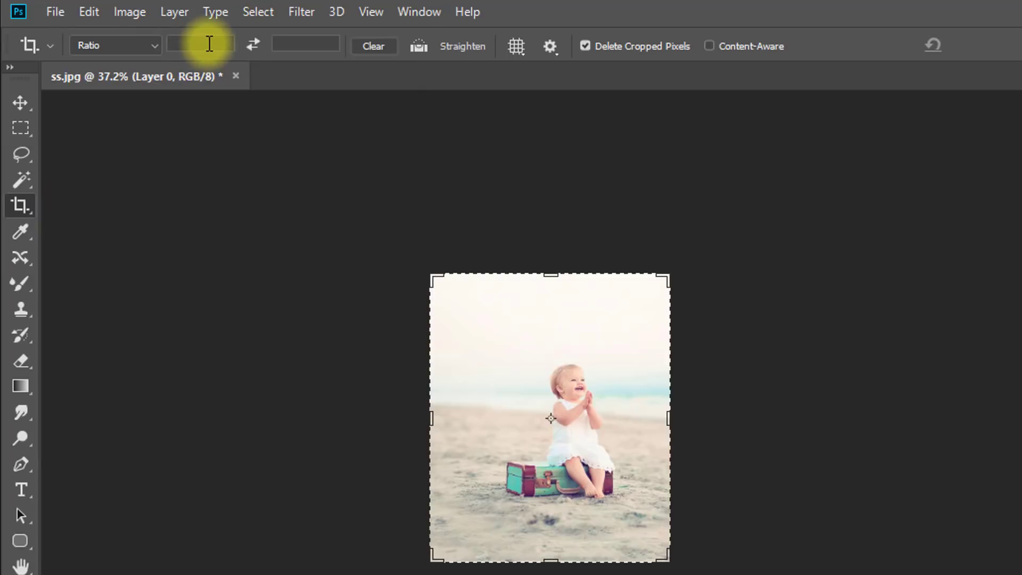
click(119, 44)
click(125, 60)
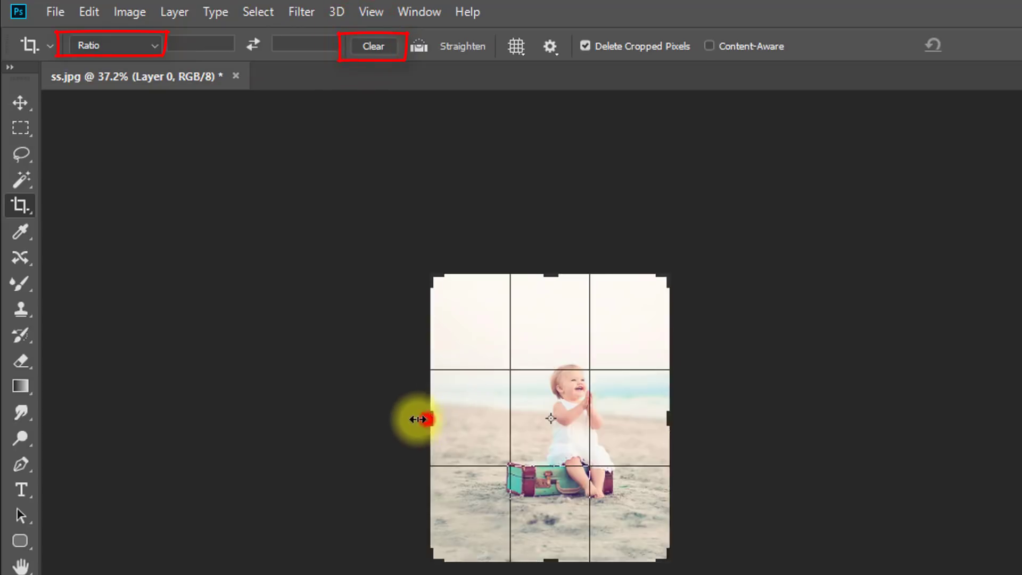
- Crop outward to add wide transparent areas on both sides, keeping the photo centred on the canvas
drag(418, 419, 309, 410)
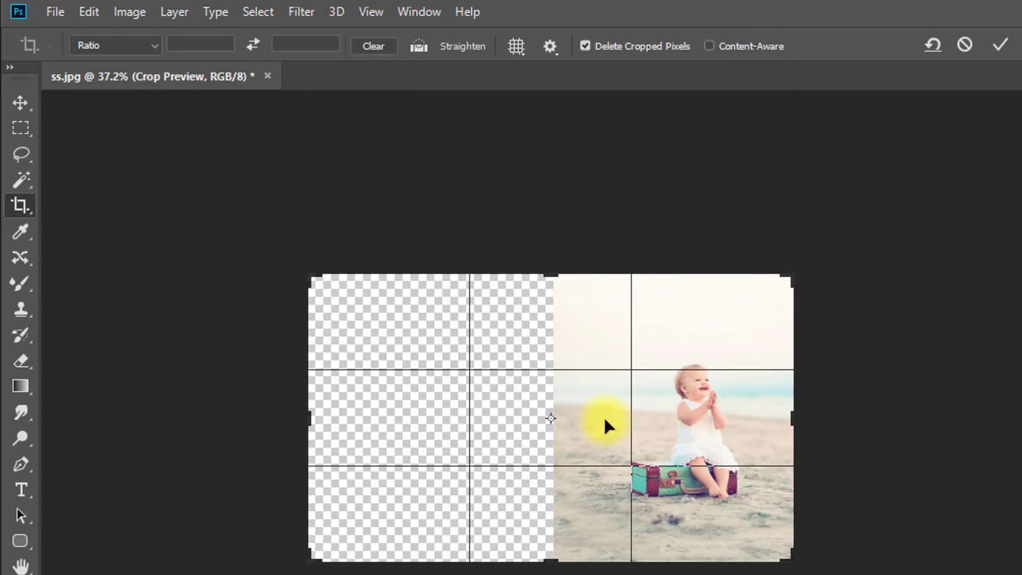
drag(798, 412, 936, 415)
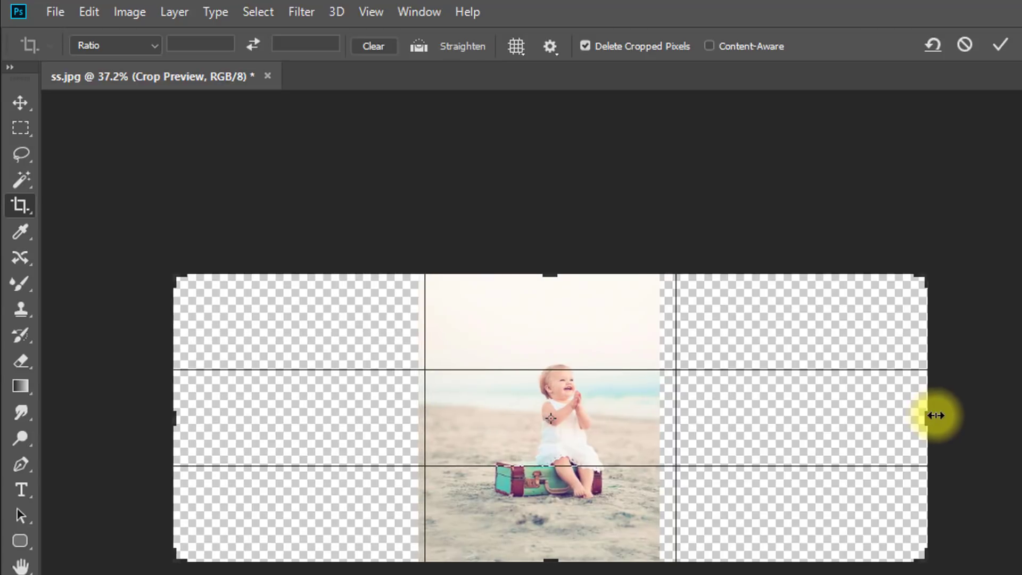
alt+click(744, 402)
drag(826, 413, 828, 412)
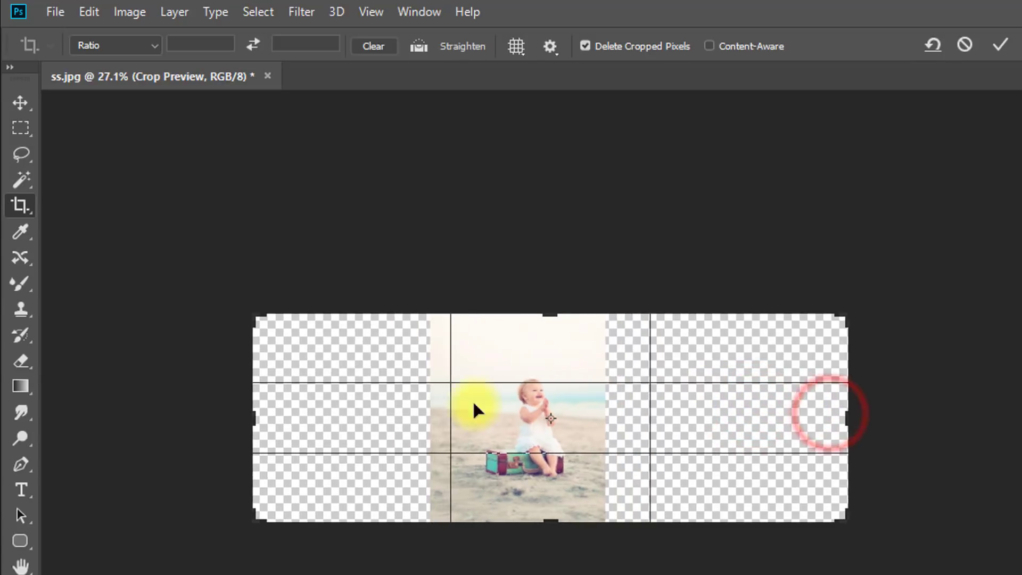
drag(245, 419, 213, 409)
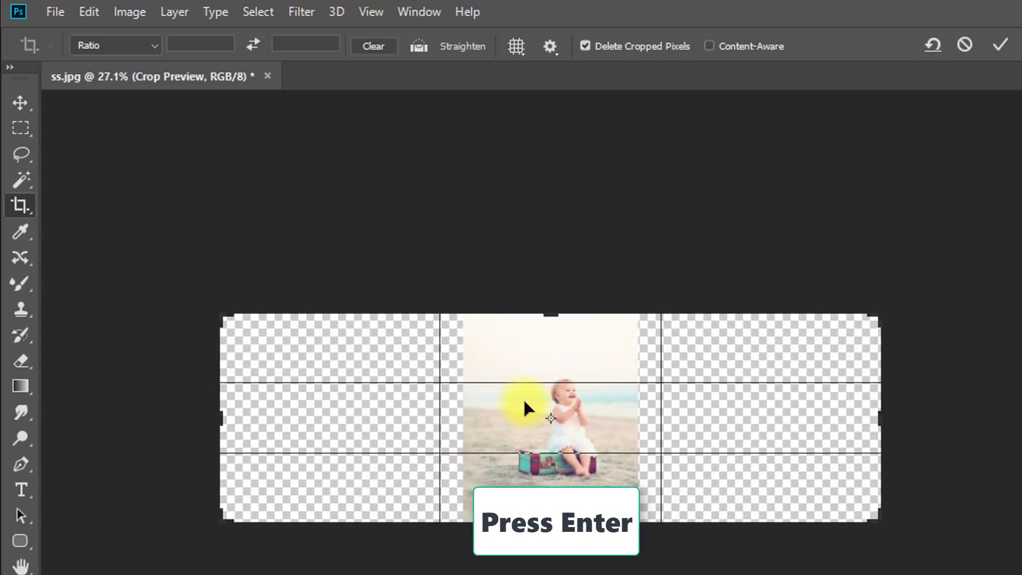
key(Return)
- Try to stretch the photo sideways with Free Transform to about 280% of its width, and undo it
click(575, 387)
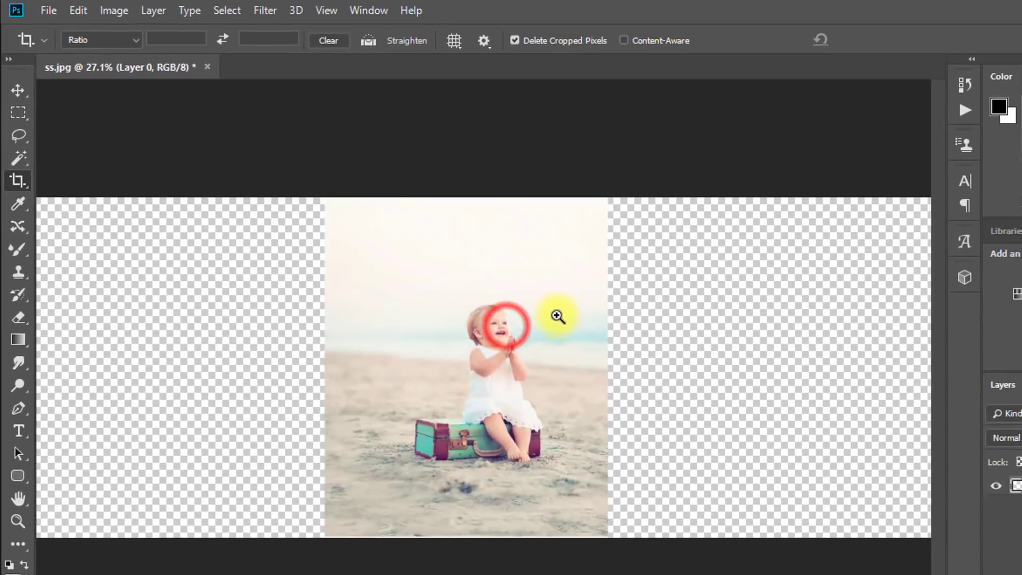
key(ctrl+t)
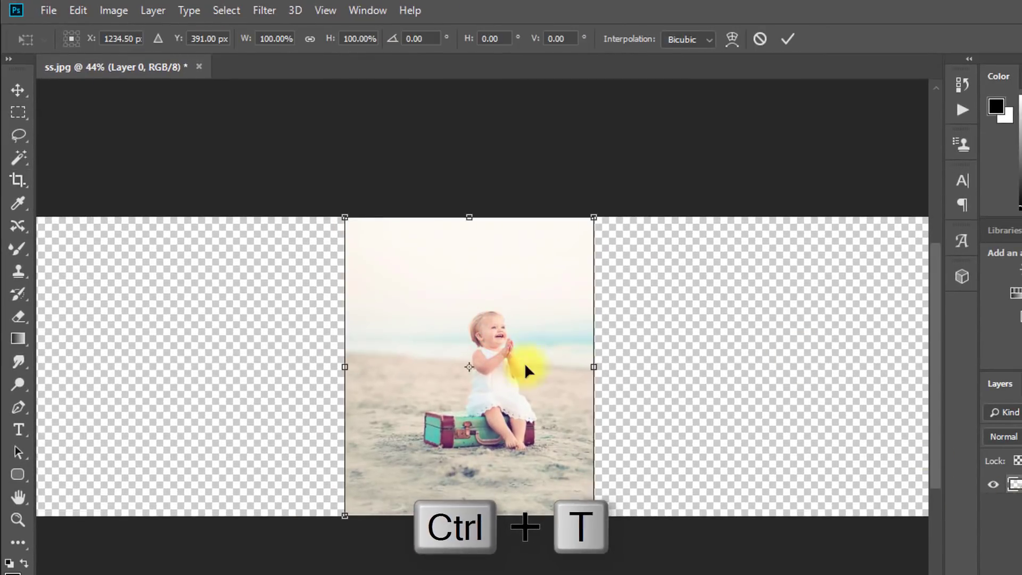
drag(594, 372, 876, 367)
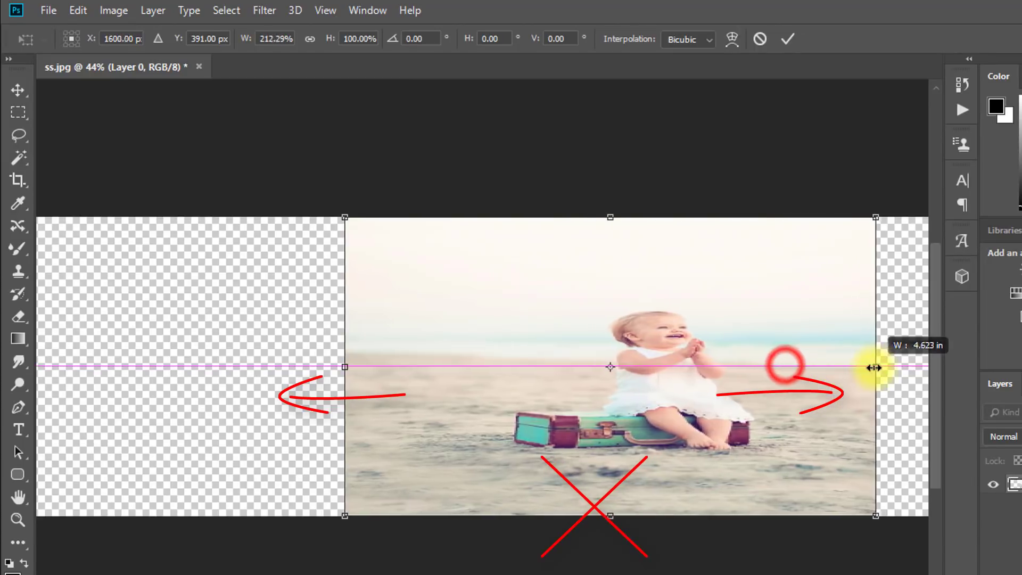
scroll(586, 351, down, 3)
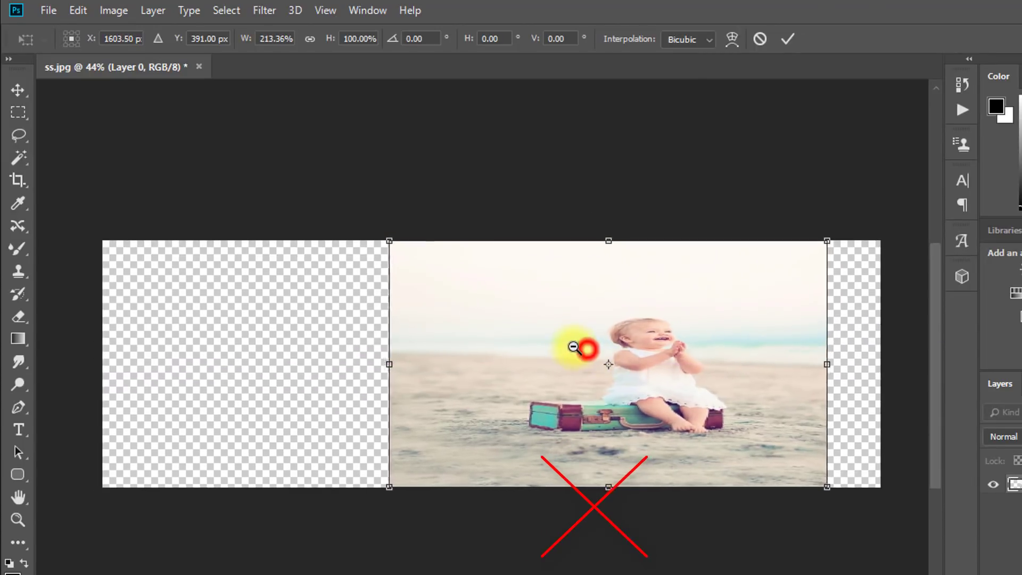
drag(401, 362, 272, 363)
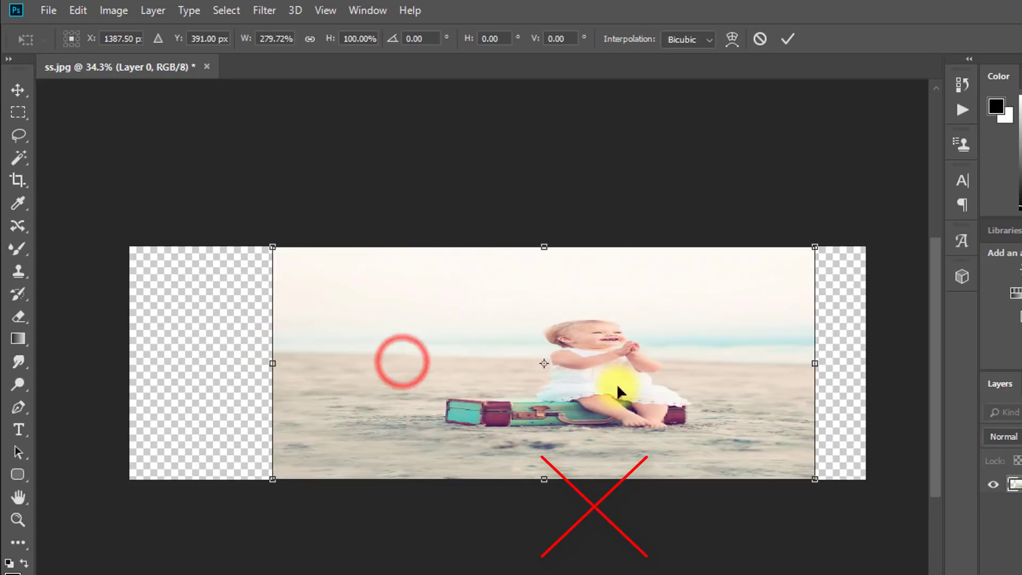
key(c)
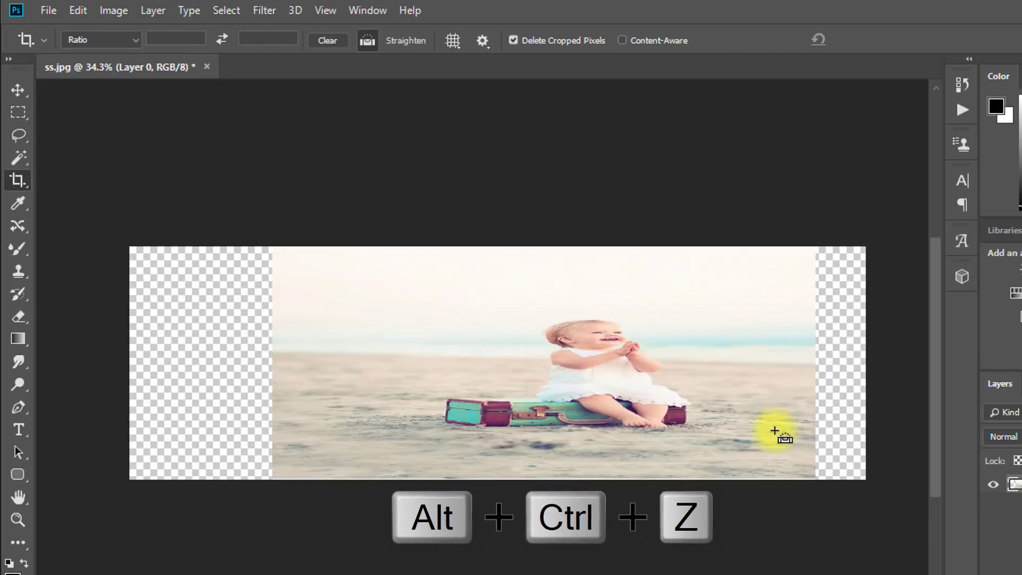
key(ctrl+alt+z)
- Apply Content-Aware Scale to the photo, extending its right edge to about 115% width
drag(511, 347, 538, 326)
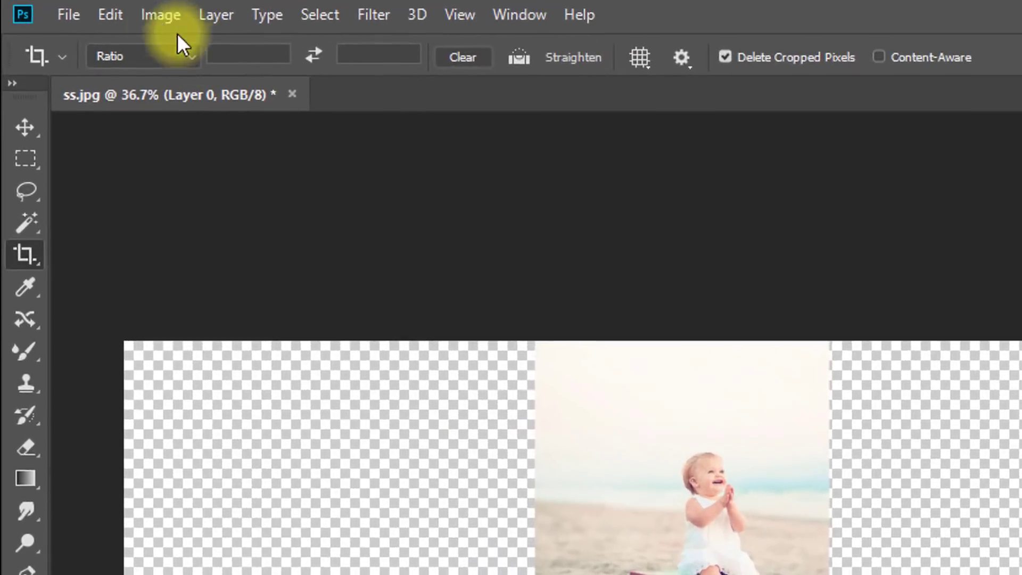
click(113, 10)
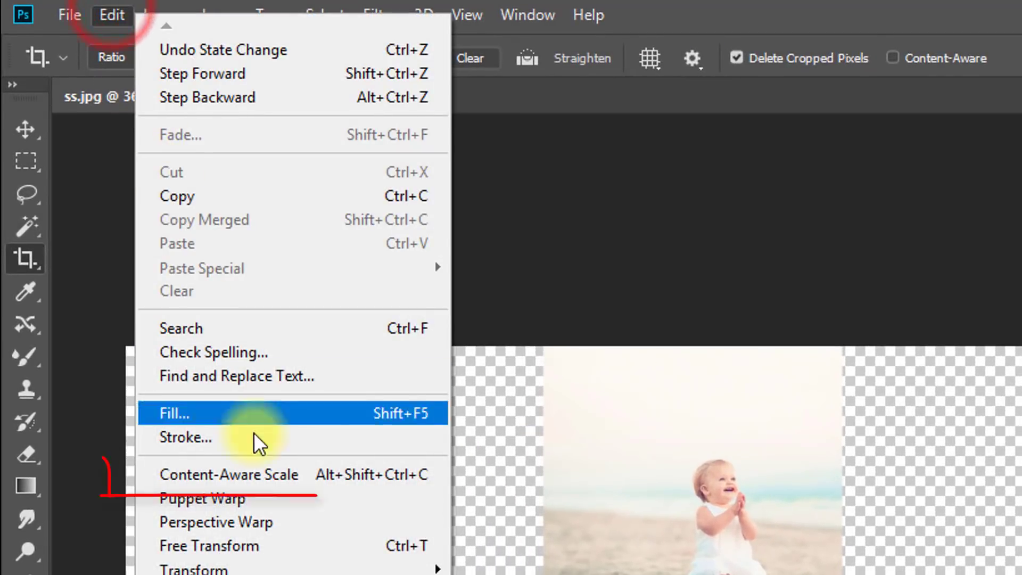
click(356, 474)
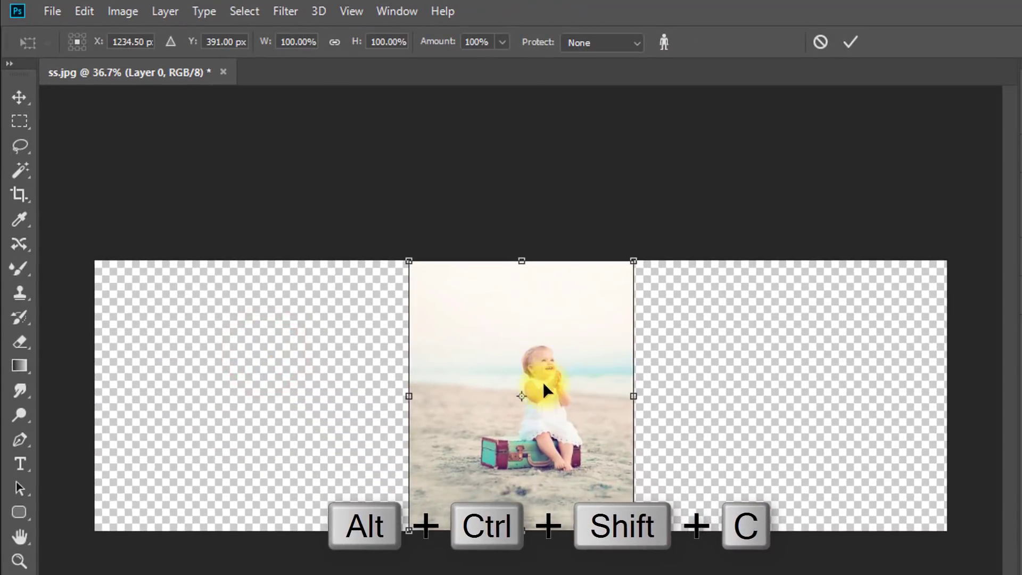
click(611, 390)
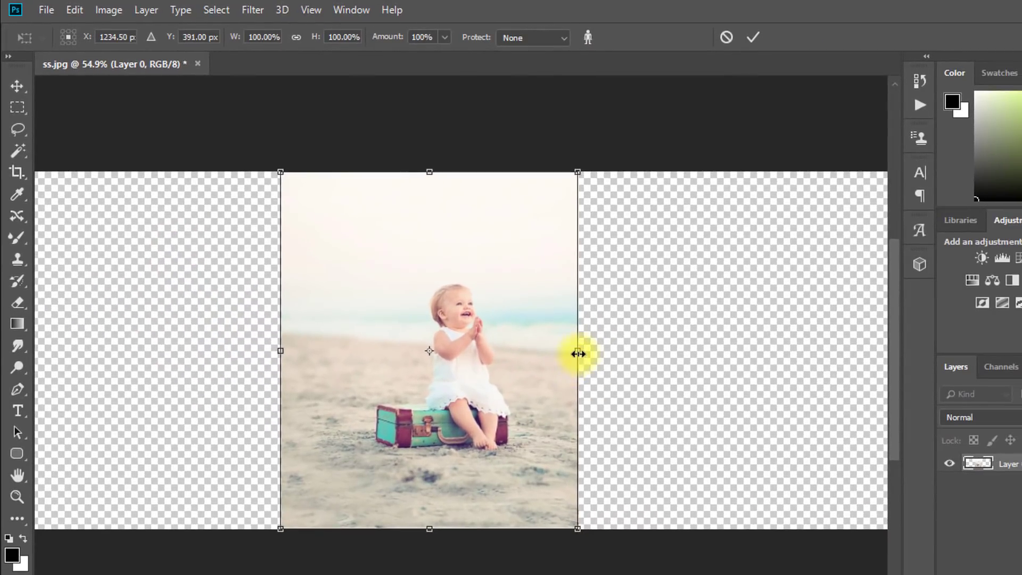
mouse_move(578, 353)
mouse_down()
mouse_move(830, 340)
mouse_move(564, 342)
mouse_move(617, 344)
mouse_up()
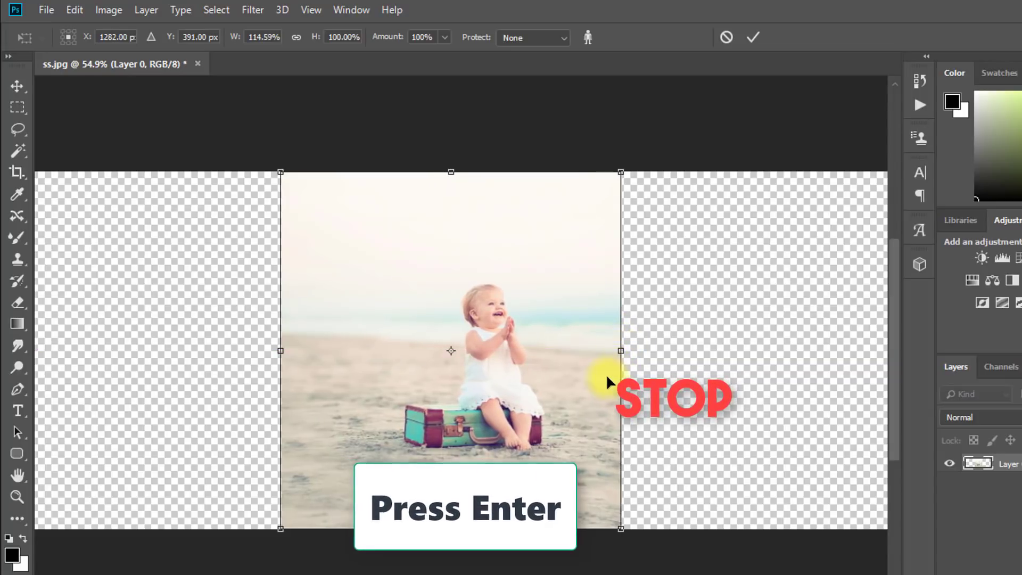
key(Return)
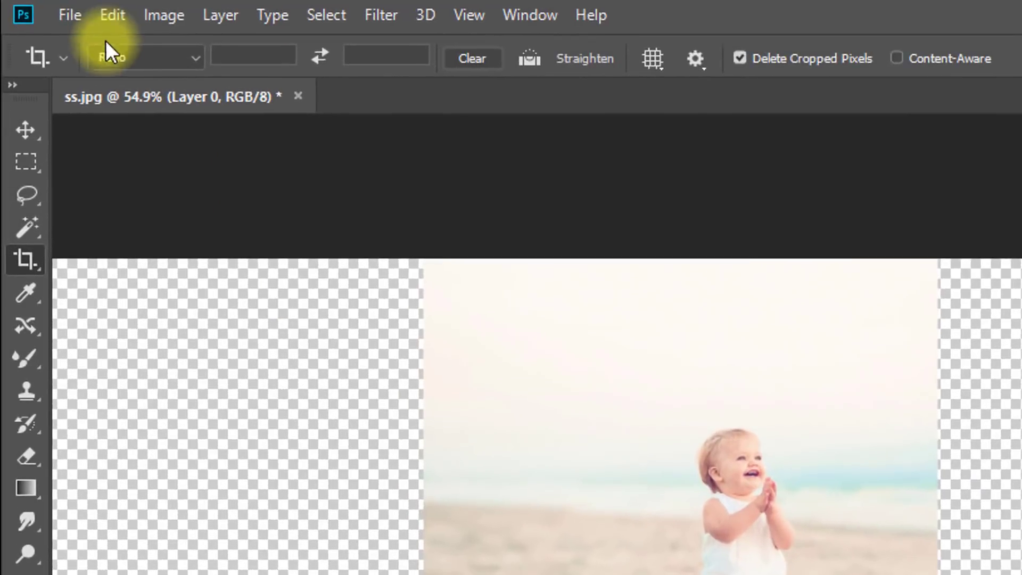
- Apply a second Content-Aware Scale, extending the photo's right edge to about 125% width
click(112, 15)
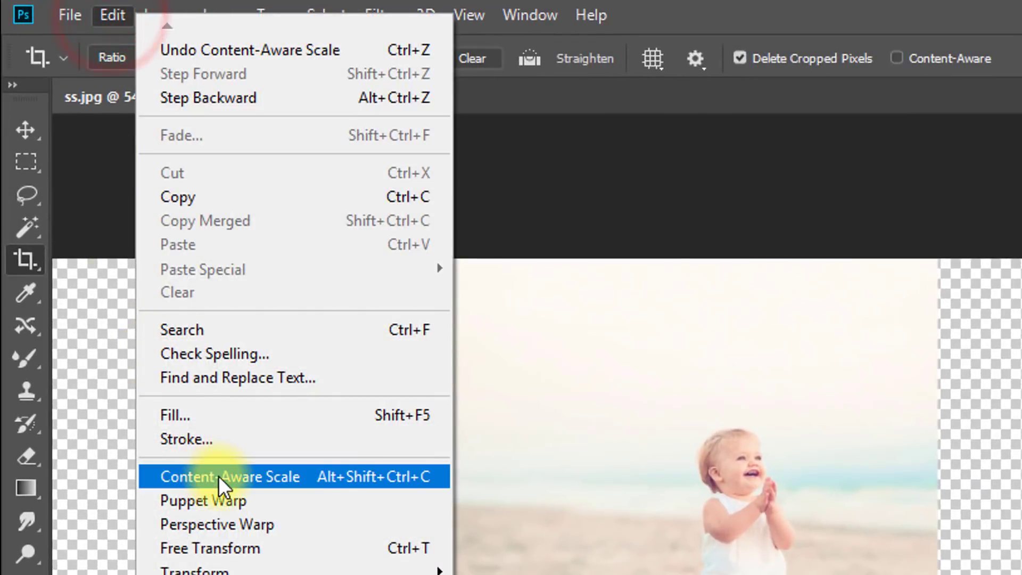
click(218, 476)
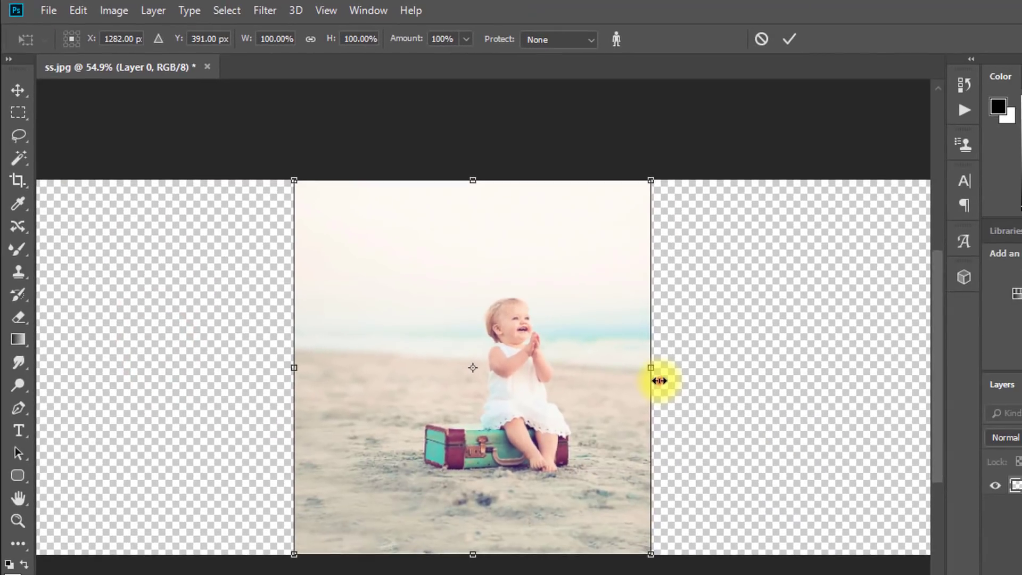
mouse_move(650, 370)
mouse_down()
mouse_move(787, 370)
mouse_move(740, 370)
mouse_up()
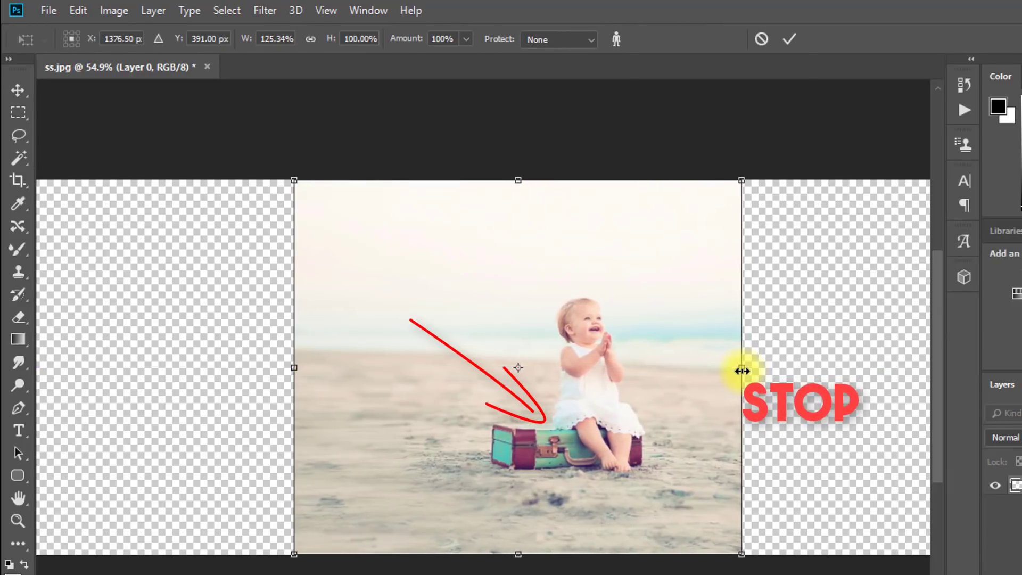
key(Return)
key(c)
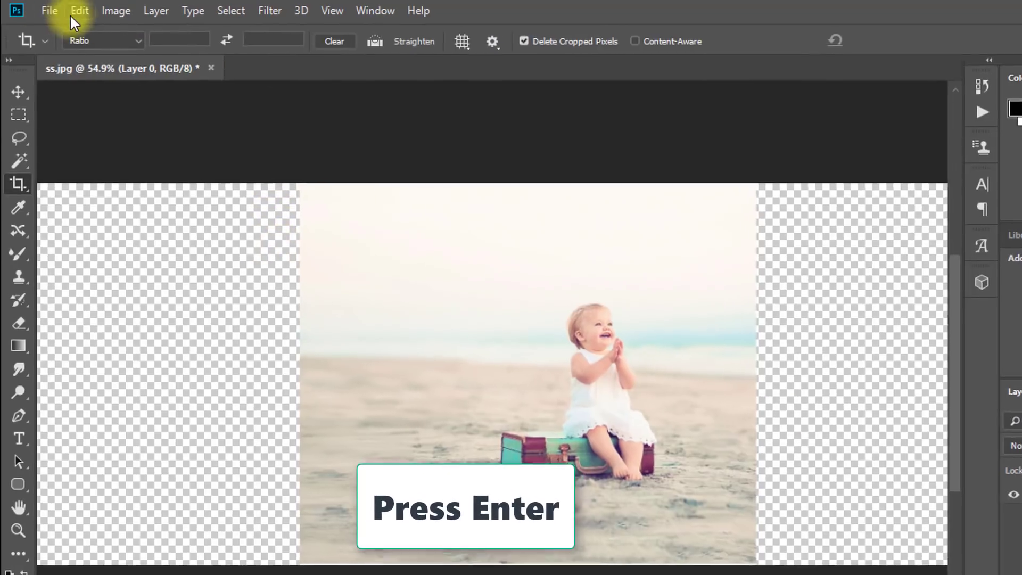
- Apply a third Content-Aware Scale that extends the photo's right edge further across the transparent area
click(78, 10)
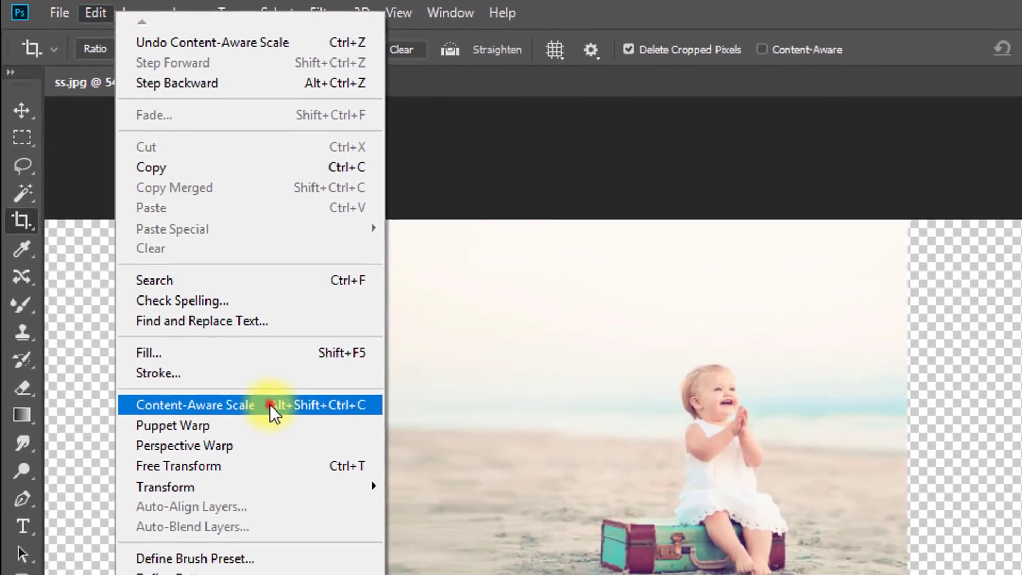
click(277, 430)
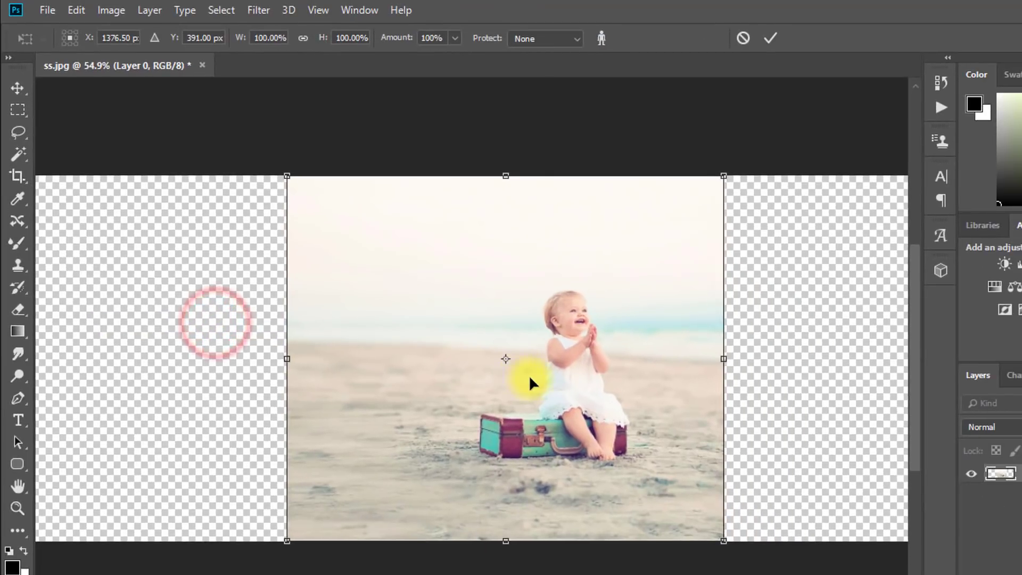
scroll(658, 363, down, 3)
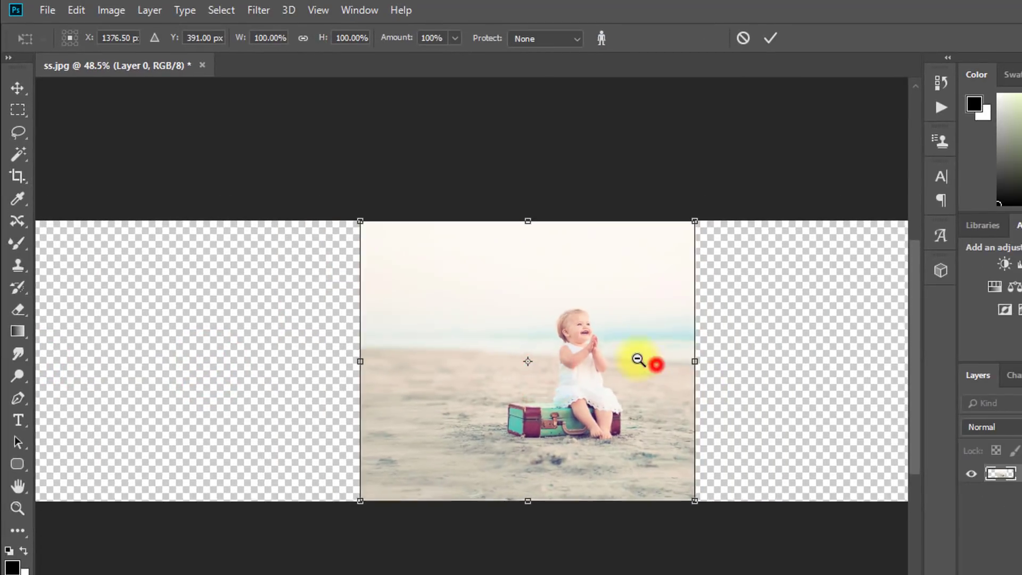
drag(699, 361, 808, 354)
key(Return)
key(c)
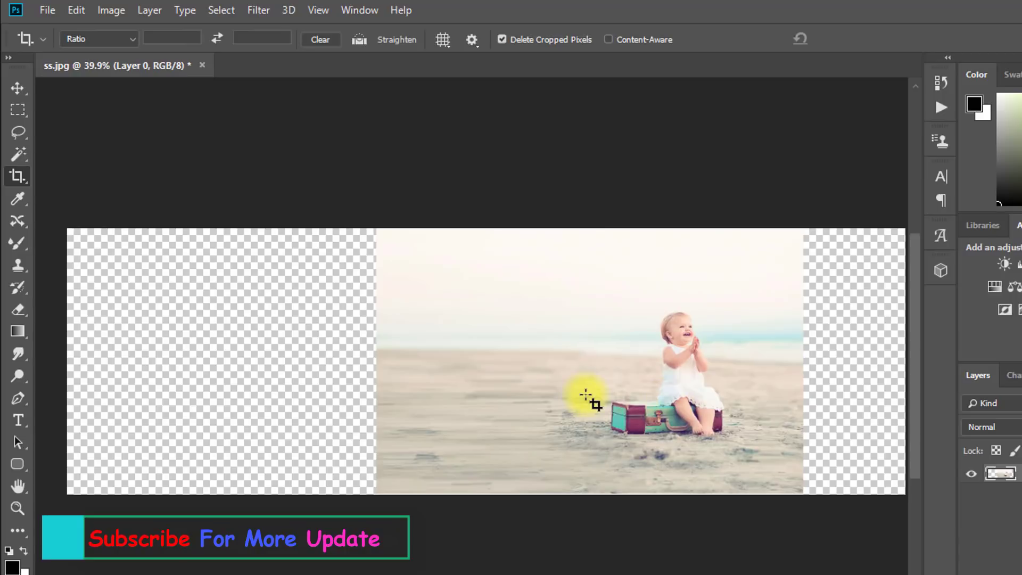
- Apply Content-Aware Scale to the photo's left edge, widening it to about 137% into the left transparent area
scroll(585, 394, down, 1)
mouse_move(580, 366)
mouse_down()
mouse_move(591, 365)
mouse_move(542, 365)
mouse_move(579, 378)
mouse_up()
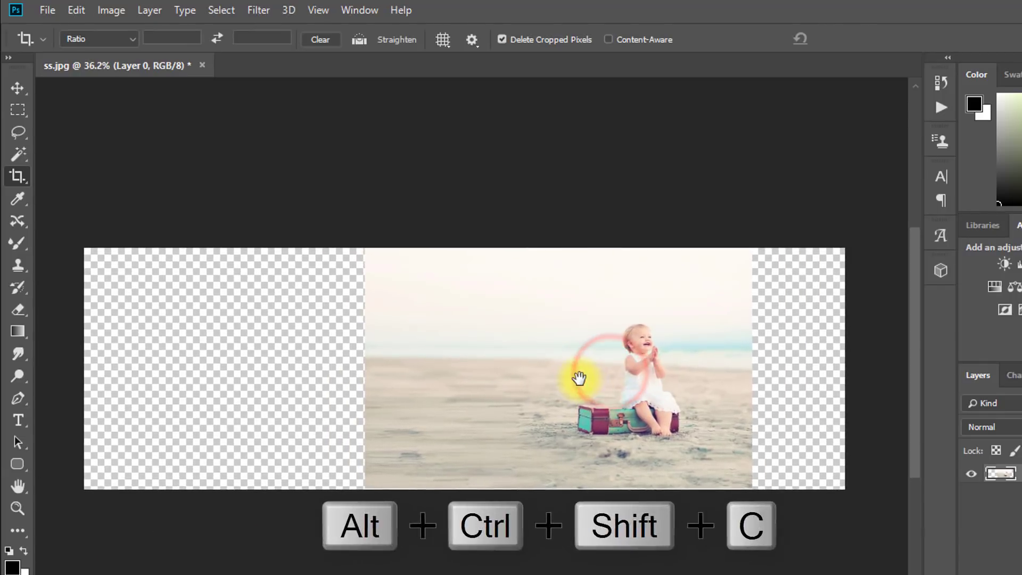
key(ctrl+alt+shift+c)
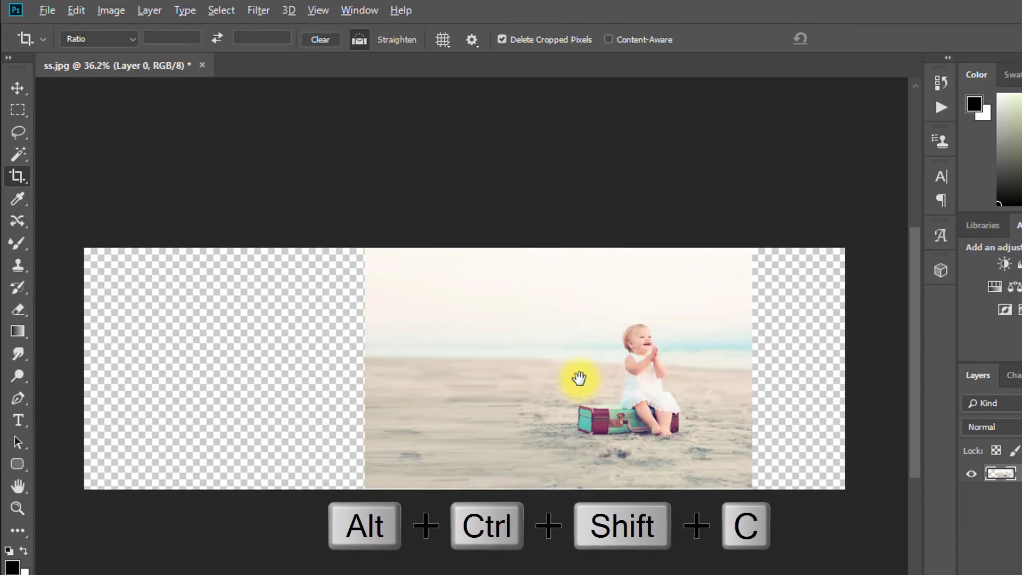
drag(327, 358, 227, 355)
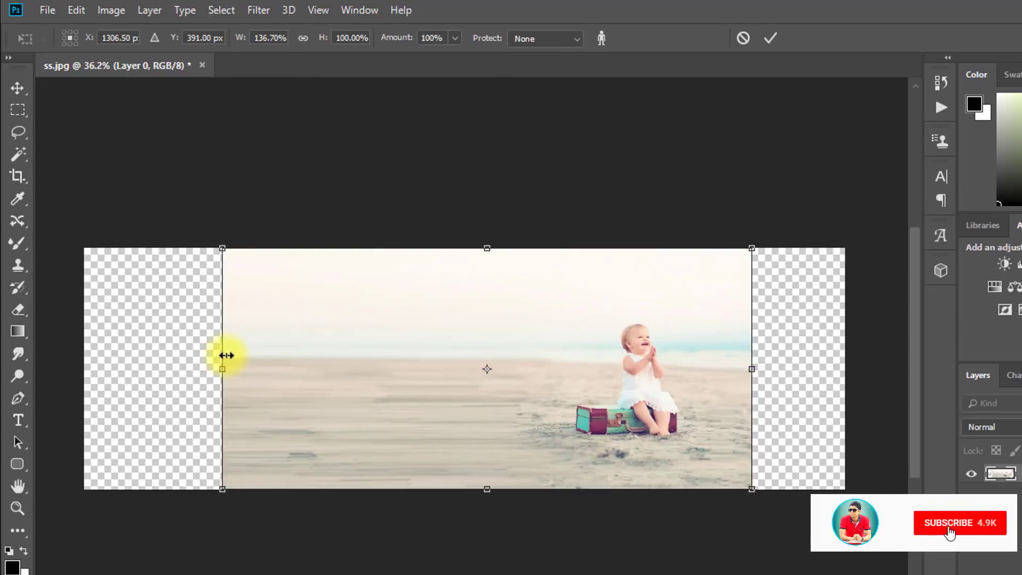
key(Return)
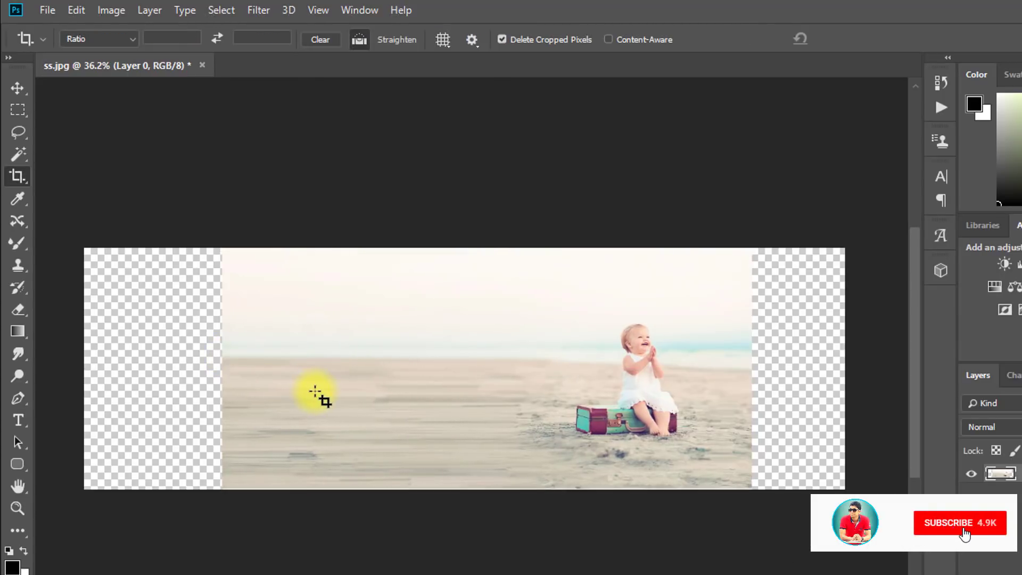
- Content-Aware Scale the photo's right edge to the canvas edge at about 118% width, and shift the photo left past the canvas's left edge
key(ctrl+alt+shift+c)
drag(753, 366, 842, 368)
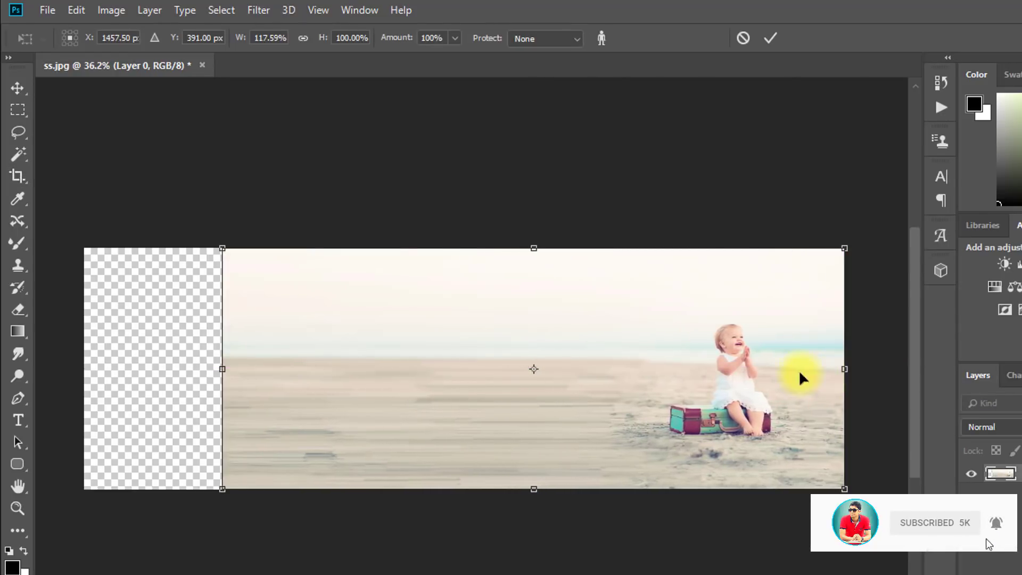
drag(638, 381, 411, 367)
key(Return)
key(c)
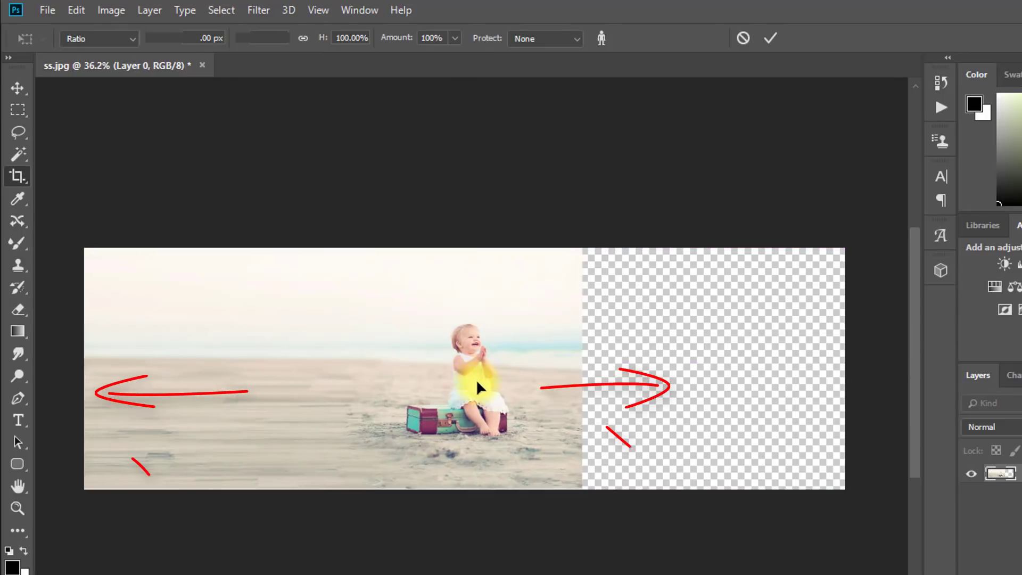
- Marquee-select a full-height strip of beach just right of the child, reaching slightly into the transparent area
click(536, 352)
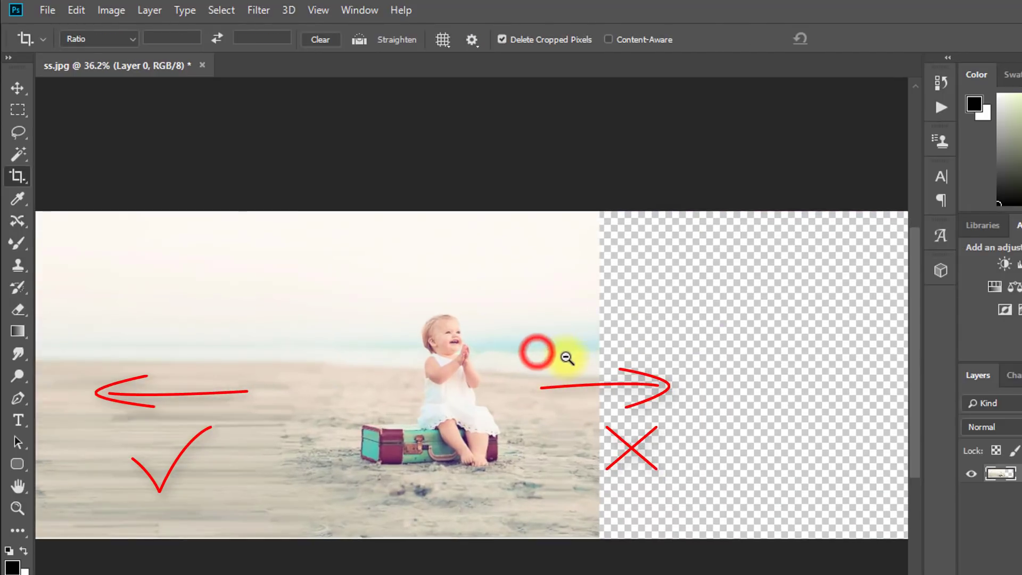
alt+click(552, 338)
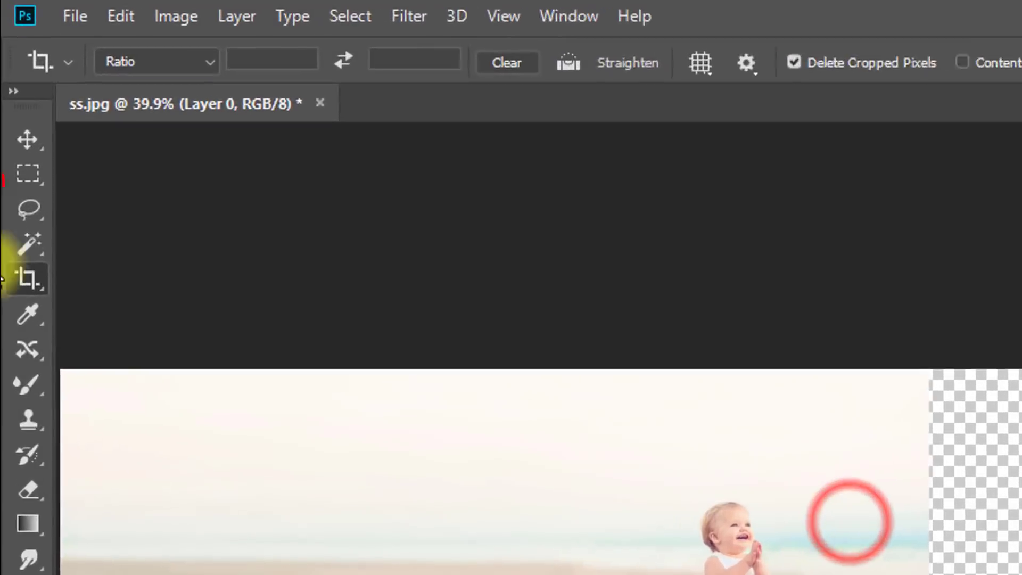
click(25, 200)
click(950, 432)
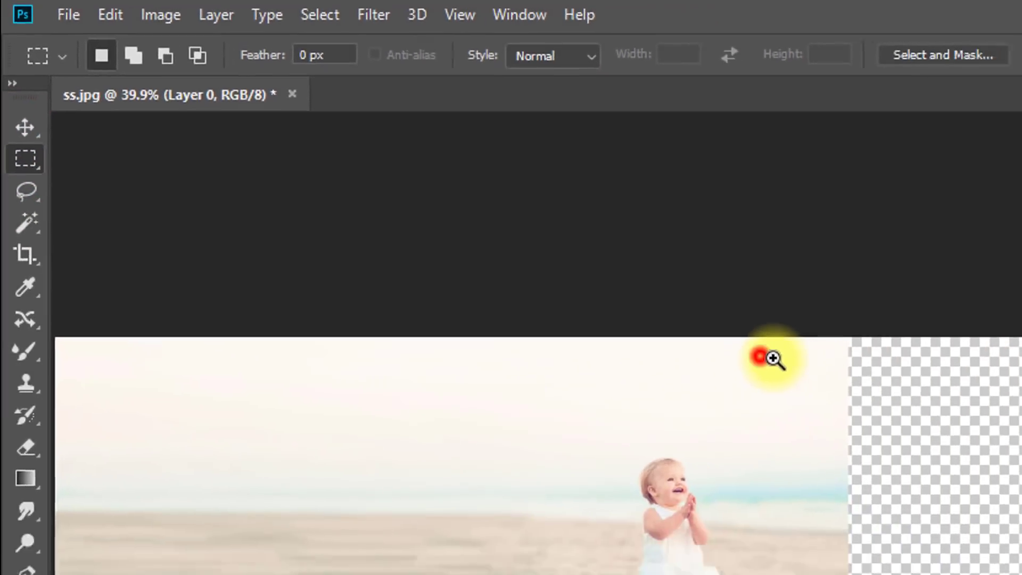
drag(522, 226, 638, 546)
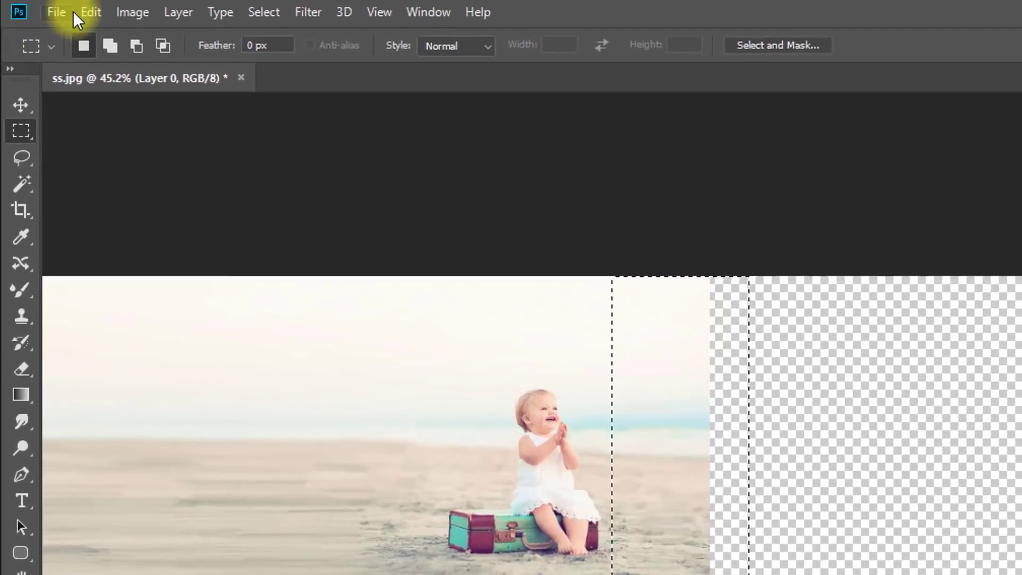
- Content-Aware Scale the selected strip to about 496% width so it reaches the canvas's right edge, and deselect it
click(78, 10)
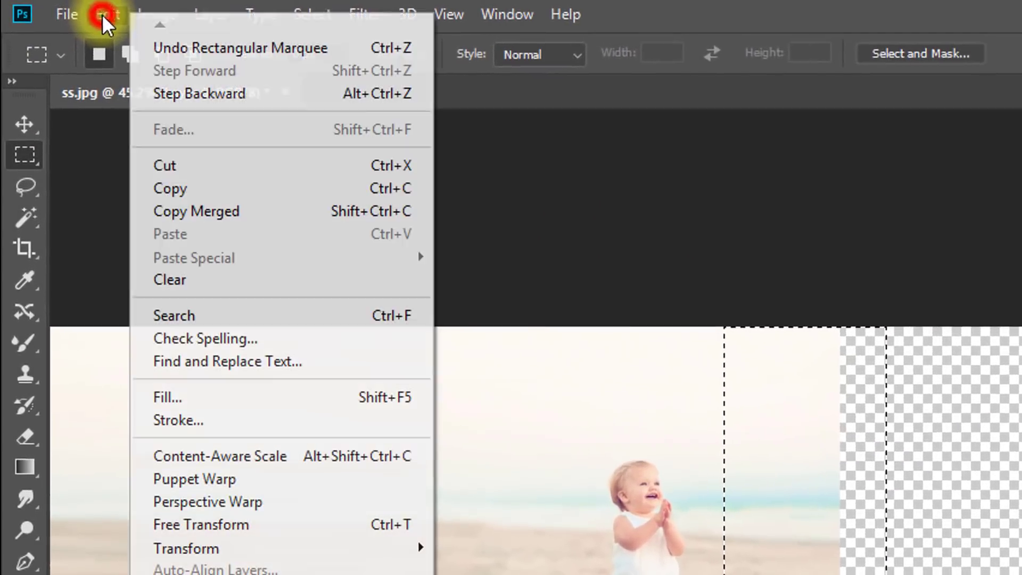
click(278, 456)
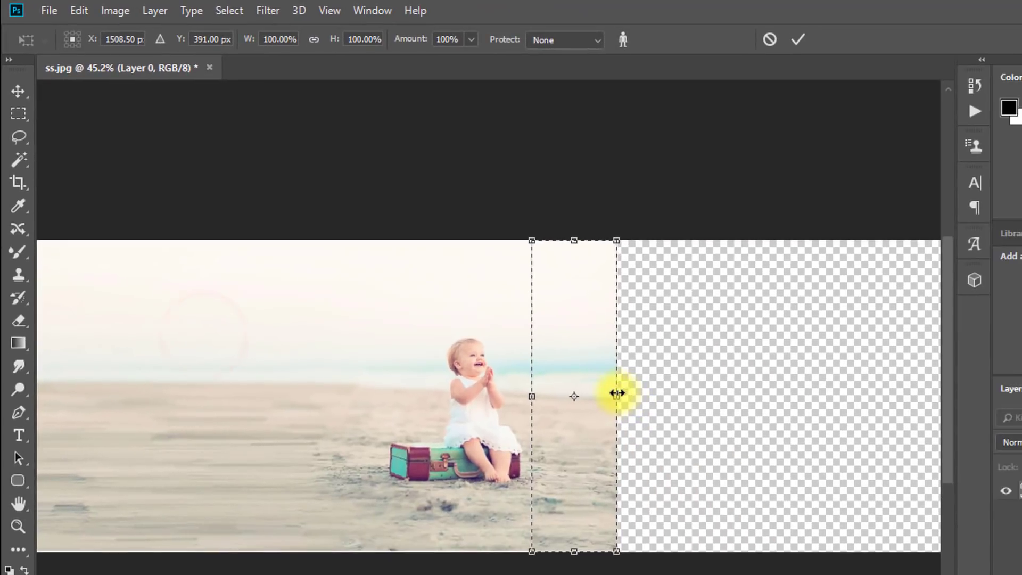
drag(843, 535, 911, 527)
drag(667, 388, 817, 396)
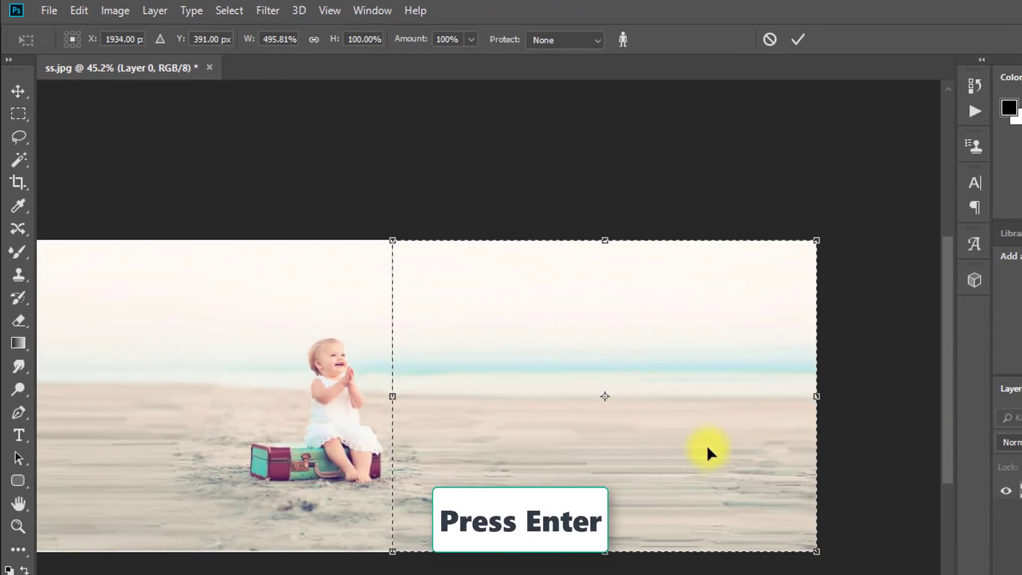
key(Return)
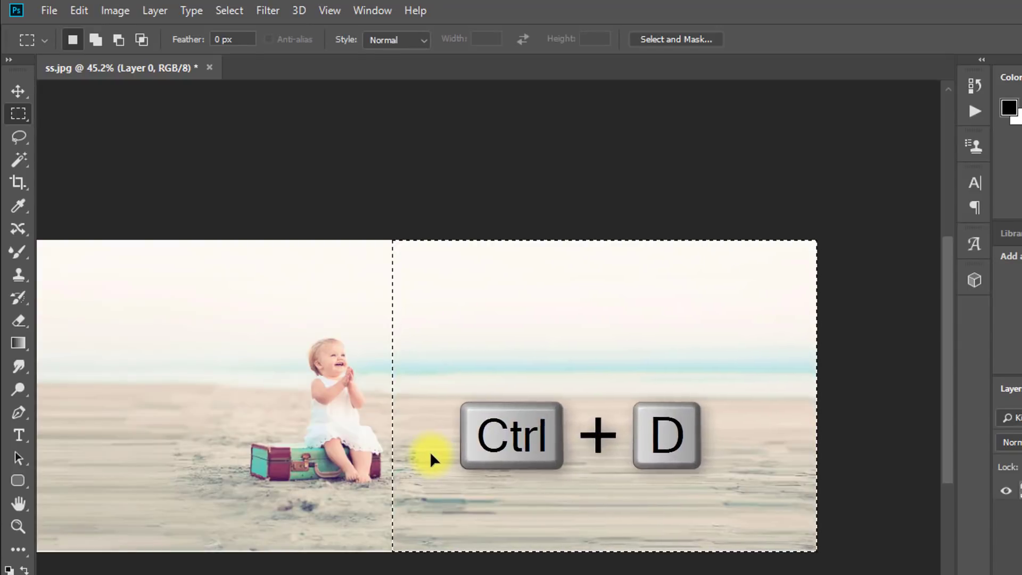
key(ctrl+d)
- With the Clone Stamp at 62% opacity, sample textured sand near the child and paint it over the streaked sand left of the suitcase
alt+click(379, 423)
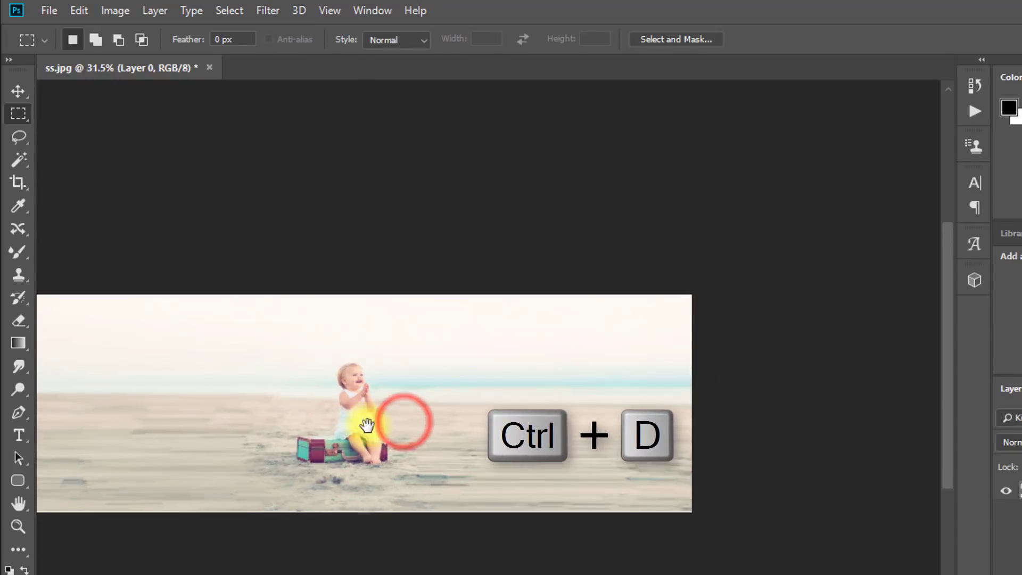
click(450, 414)
drag(519, 426, 646, 508)
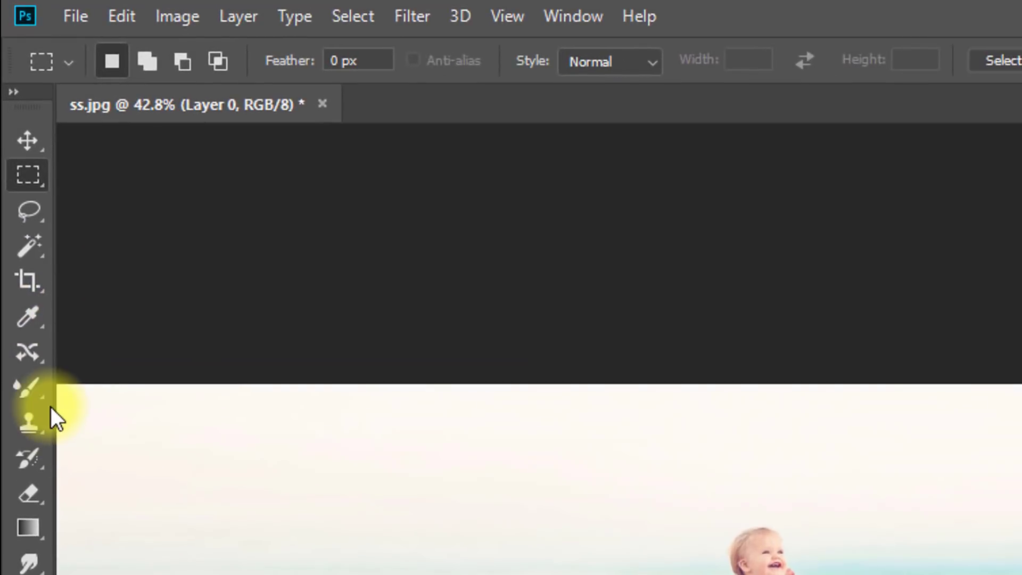
click(21, 421)
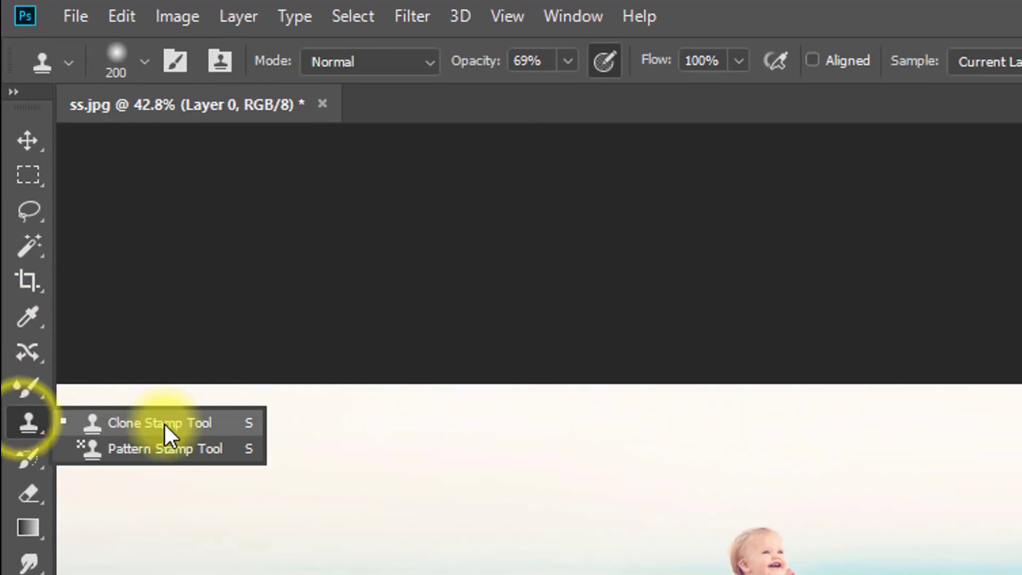
click(80, 424)
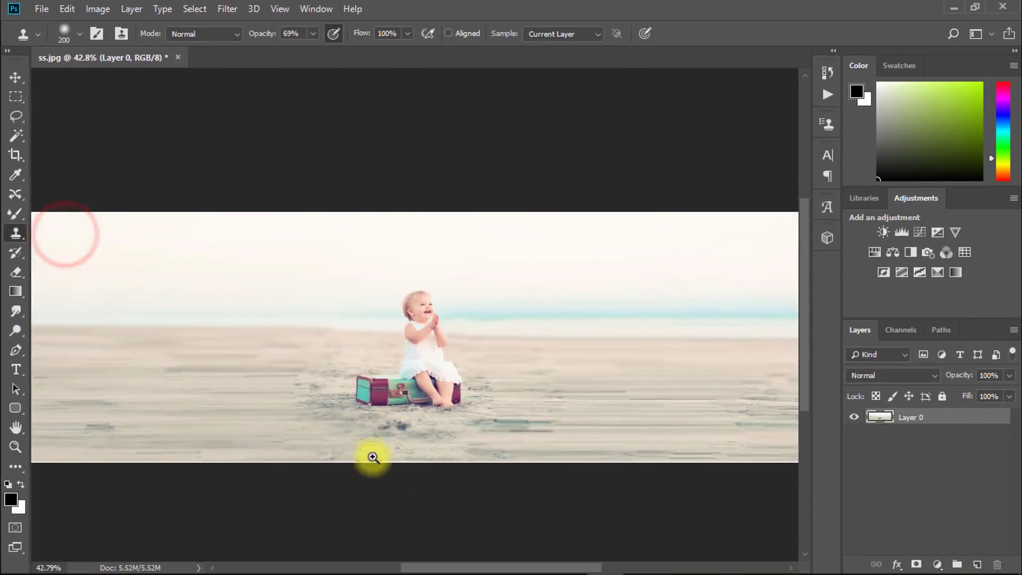
drag(373, 456, 417, 457)
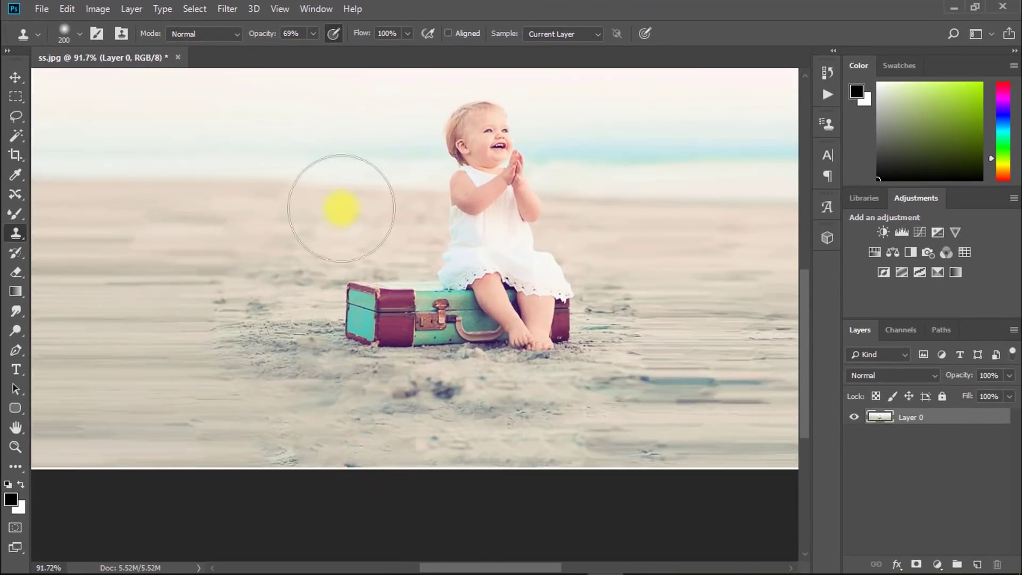
key(alt)
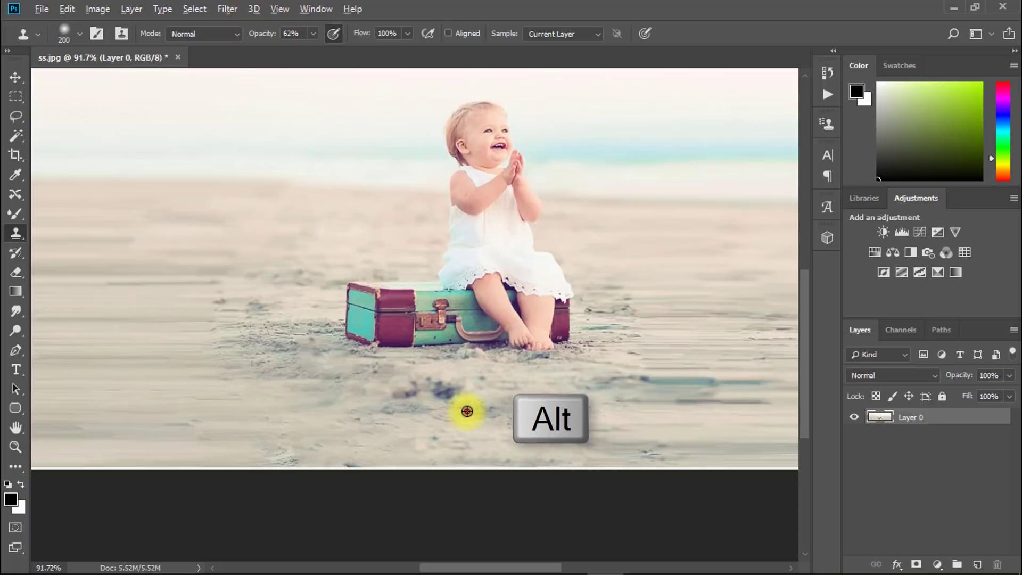
scroll(466, 411, left, 3)
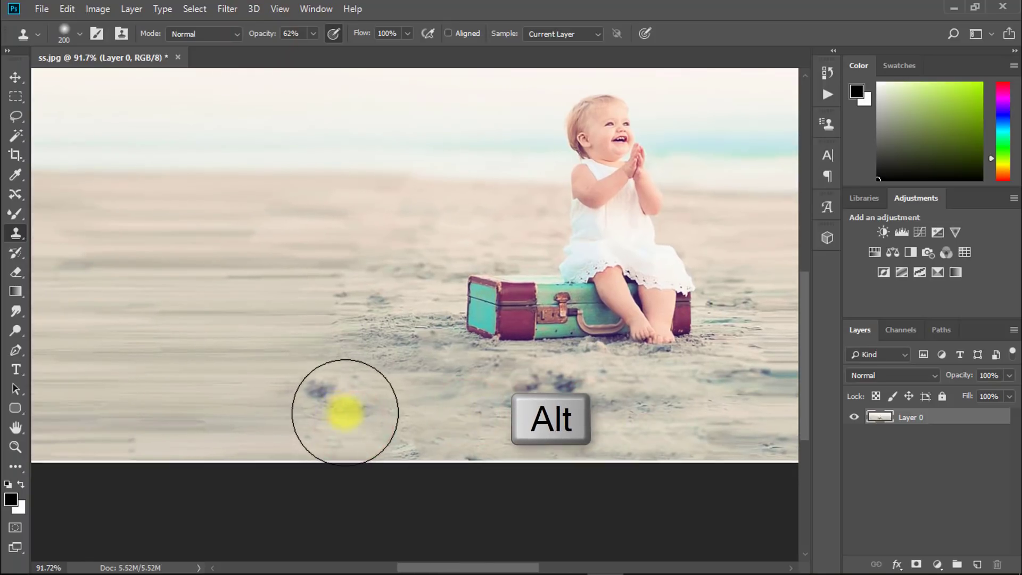
alt+click(686, 413)
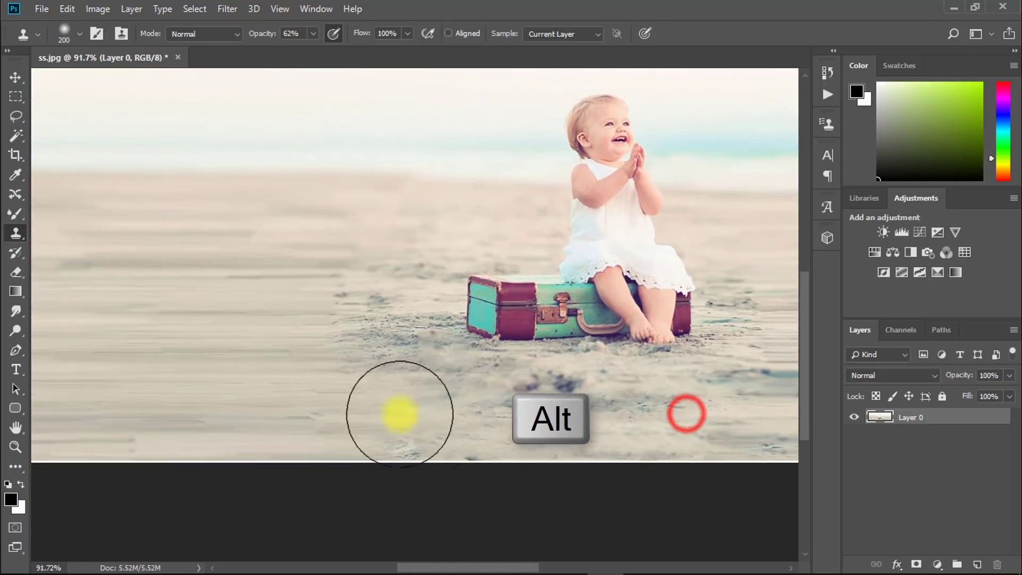
mouse_move(369, 410)
mouse_down()
mouse_move(176, 410)
mouse_move(254, 407)
mouse_move(283, 377)
mouse_move(219, 388)
mouse_move(78, 372)
mouse_up()
- Clone textured sand over the streaks along the photo's lower left edge and across the beach's left half
key(space)
alt+click(493, 388)
drag(160, 370, 68, 372)
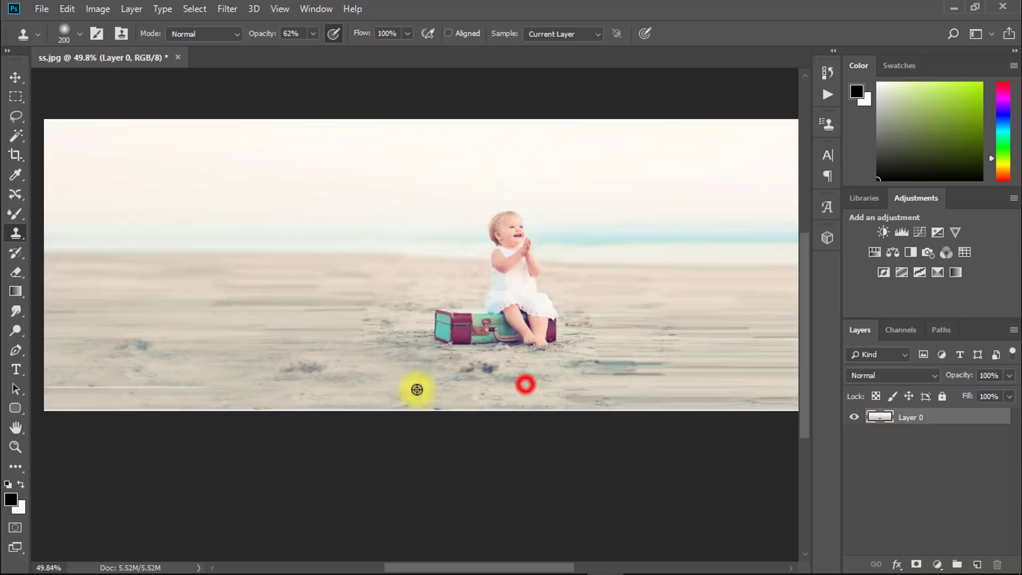
drag(101, 396, 62, 397)
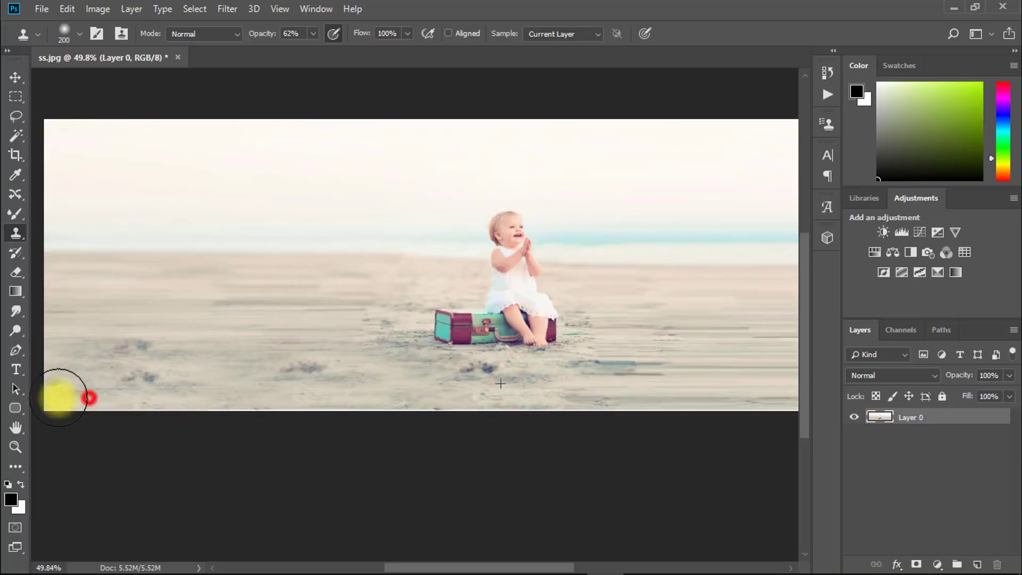
drag(309, 337, 333, 351)
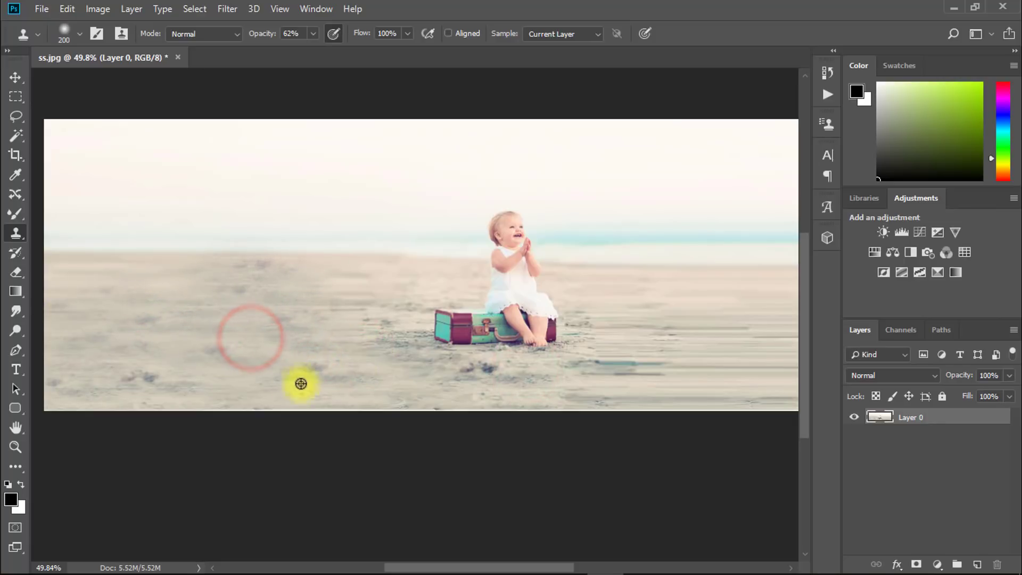
- Resample the sand and clone it over the remaining streaks in the middle of the beach left of the suitcase
alt+click(215, 388)
click(262, 356)
alt+click(343, 317)
click(293, 301)
drag(502, 344, 329, 346)
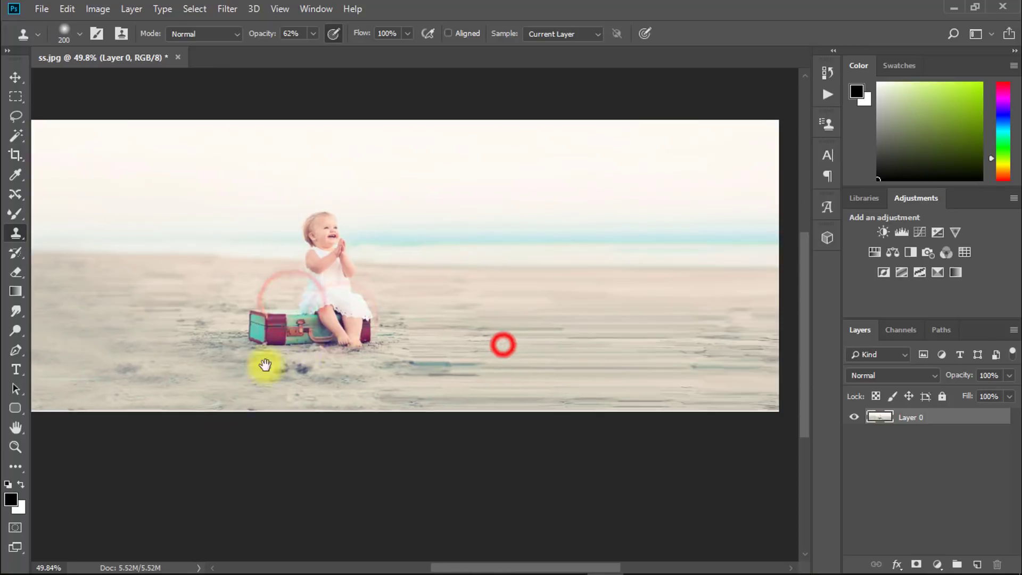
drag(265, 365, 439, 349)
mouse_move(279, 343)
mouse_down()
mouse_move(325, 343)
mouse_move(272, 361)
mouse_up()
- Blend the cloned sand between the photo's left side and the suitcase using several fresh sample points
alt+click(564, 403)
alt+click(419, 396)
mouse_move(341, 363)
mouse_down()
mouse_move(282, 379)
mouse_move(174, 370)
mouse_up()
alt+click(277, 340)
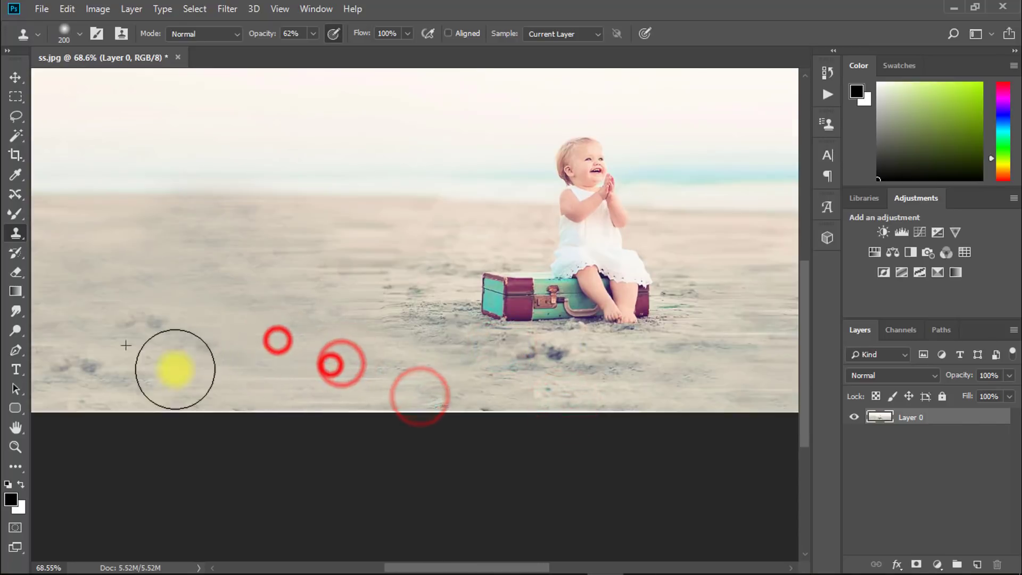
drag(207, 338, 324, 337)
alt+click(454, 328)
drag(218, 367, 146, 372)
- Clone textured sand over the streaked beach to the right of the child
key(ctrl+minus)
key(ctrl+minus)
key(ctrl+minus)
alt+click(554, 353)
drag(629, 353, 732, 357)
alt+click(591, 344)
click(612, 342)
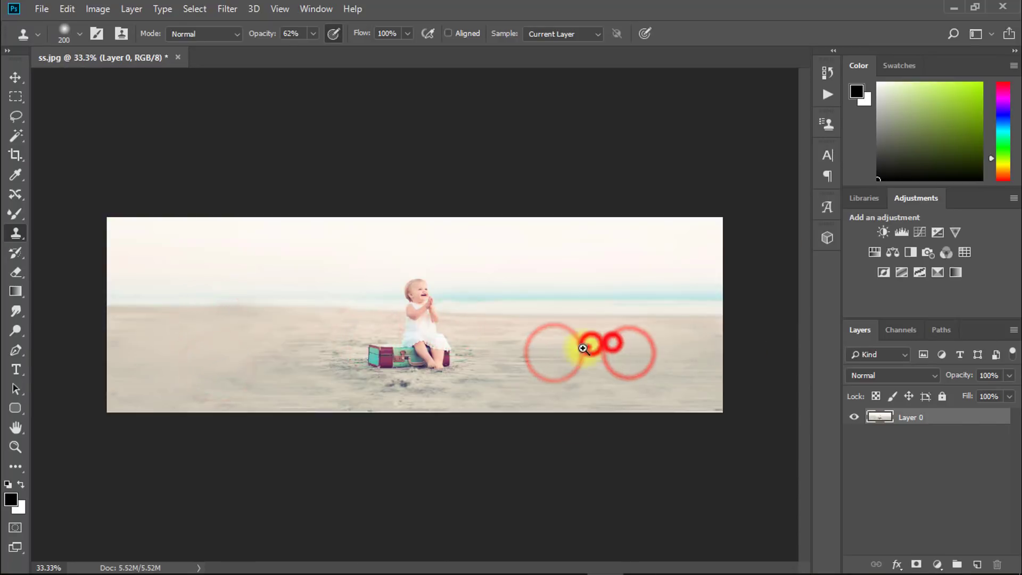
- Touch up the leftover streaks on both sides of the beach with the Clone Stamp, and fit the whole panorama in view
alt+click(586, 350)
scroll(583, 352, up, 2)
alt+click(710, 369)
drag(193, 369, 31, 360)
drag(474, 372, 529, 319)
alt+click(737, 315)
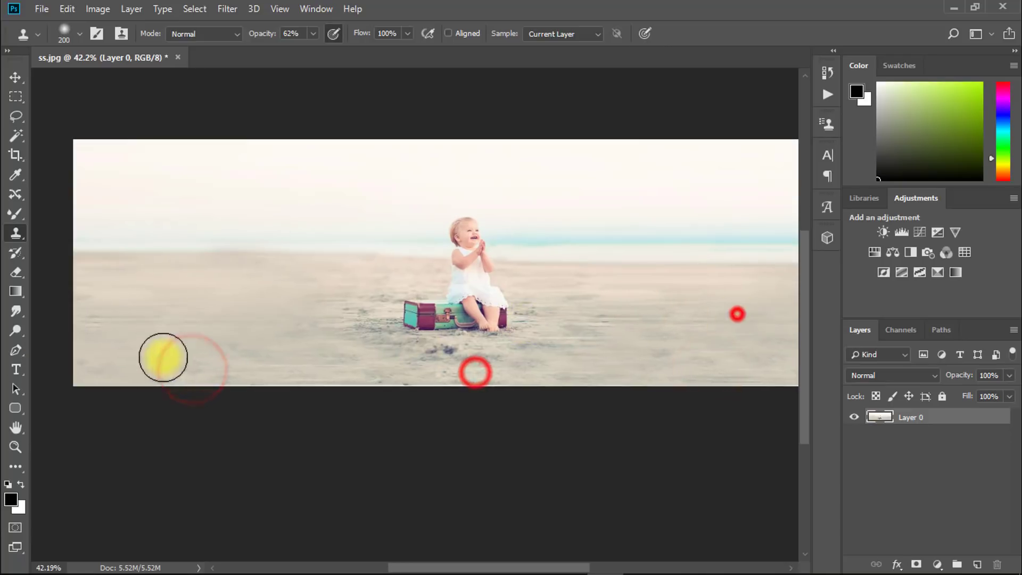
drag(239, 345, 290, 347)
drag(341, 353, 293, 353)
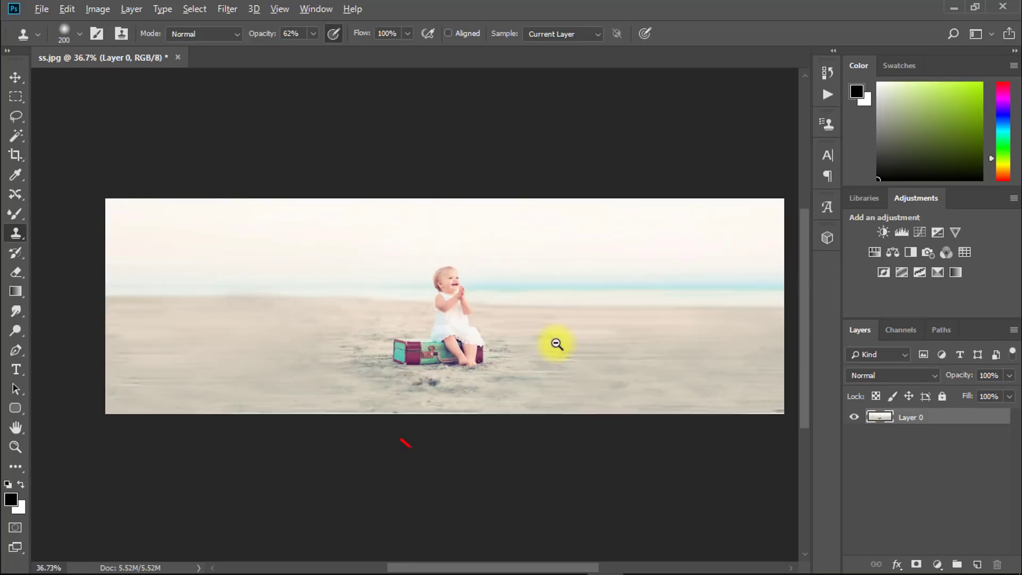
drag(550, 343, 542, 342)
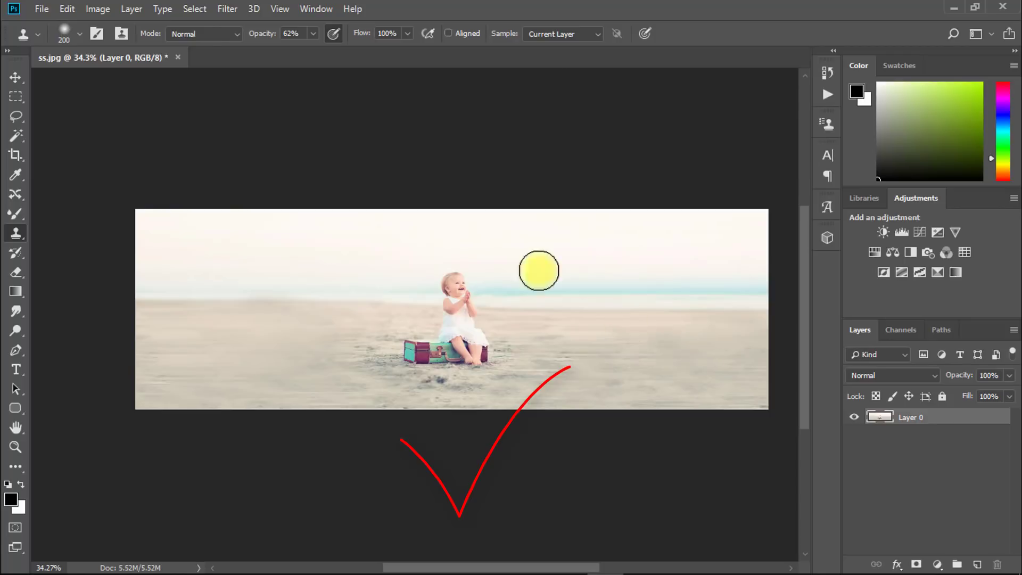
- Open the Sarasota-Baby-Photographer beach portrait from the Desktop and unlock its Background layer
click(41, 9)
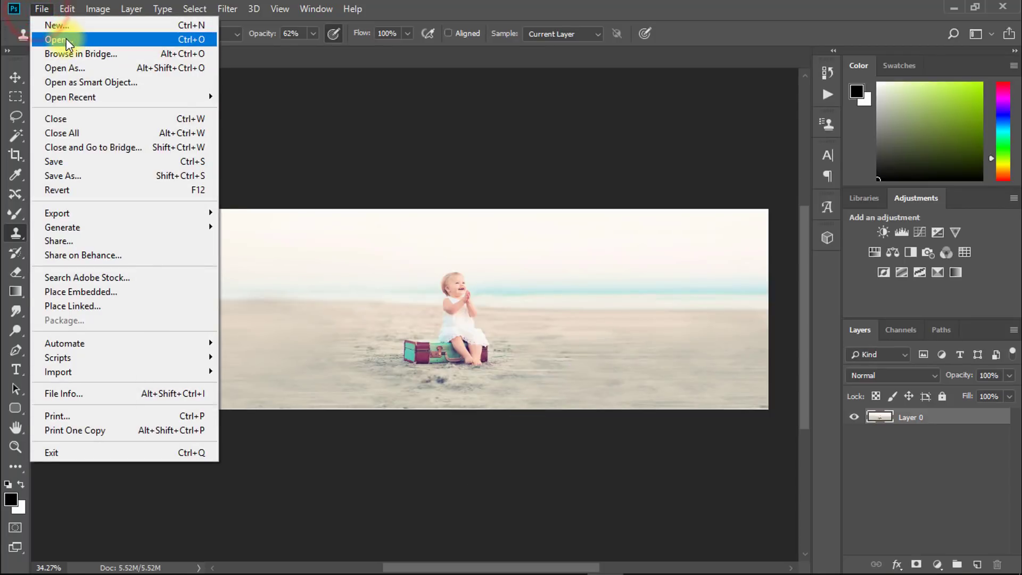
click(68, 41)
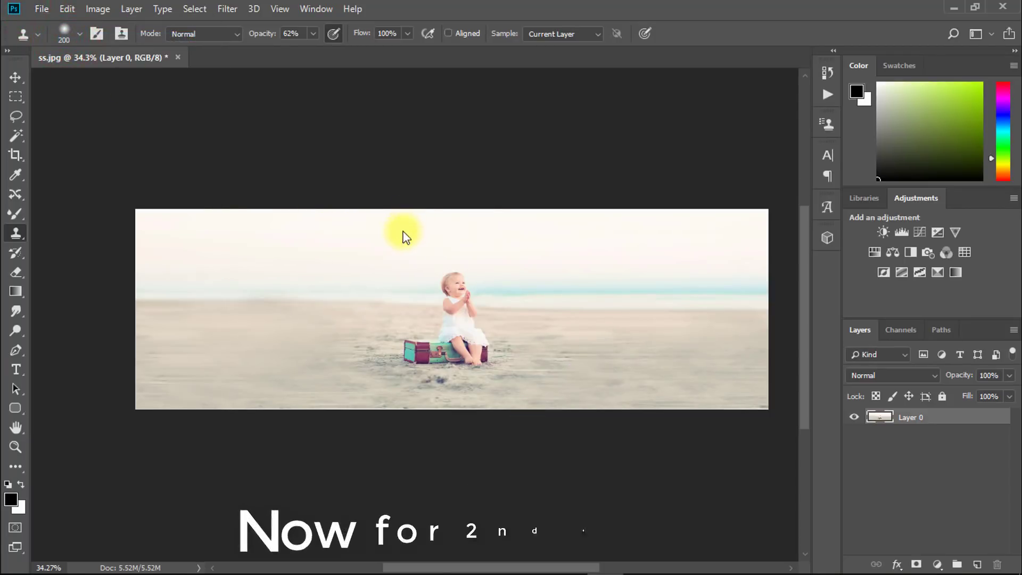
key(ctrl+o)
click(266, 129)
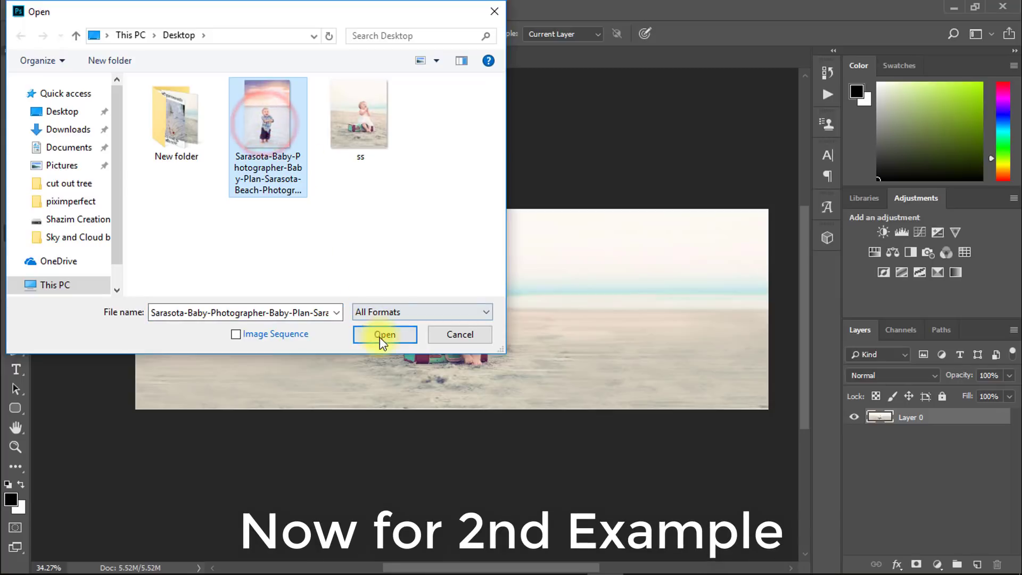
click(384, 335)
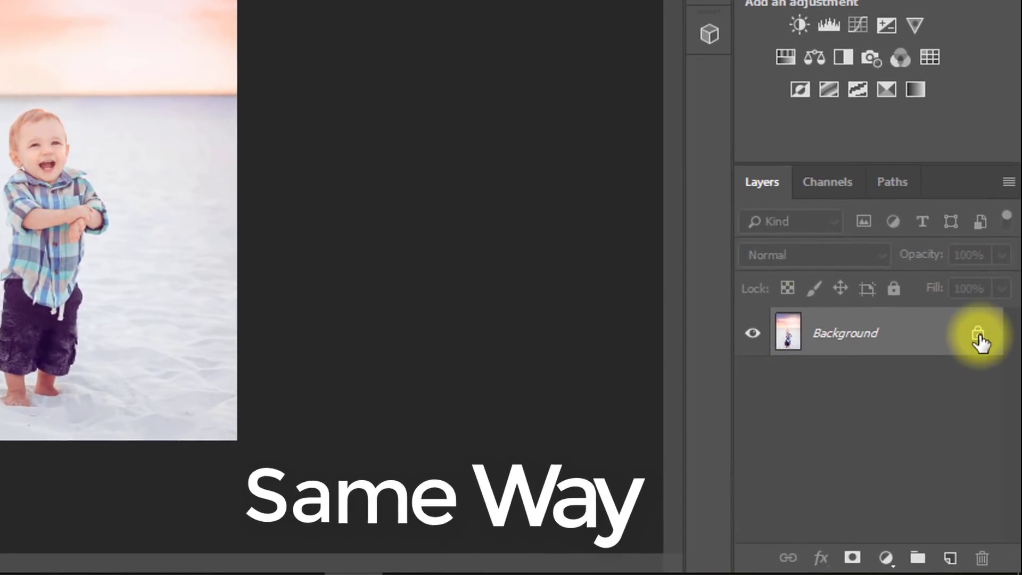
click(993, 419)
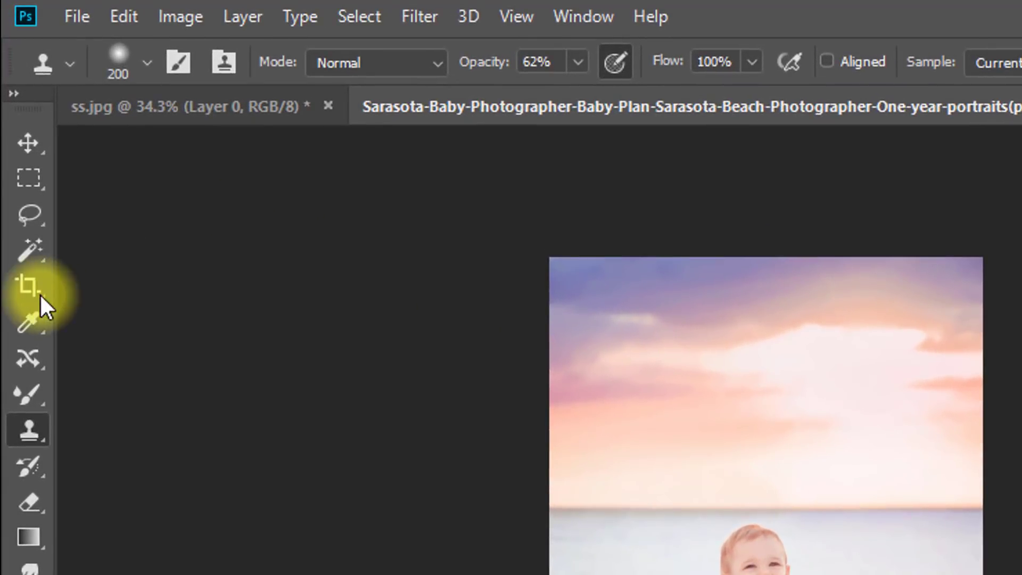
- Crop with the Ratio preset and cleared values, extending the canvas far beyond both sides of the boy's photo
click(27, 286)
click(151, 63)
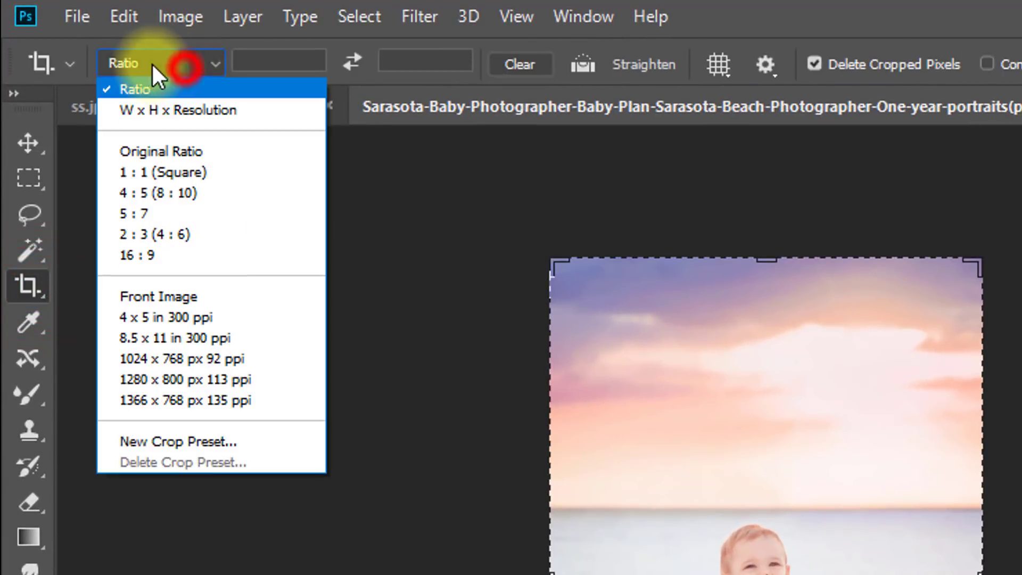
click(171, 80)
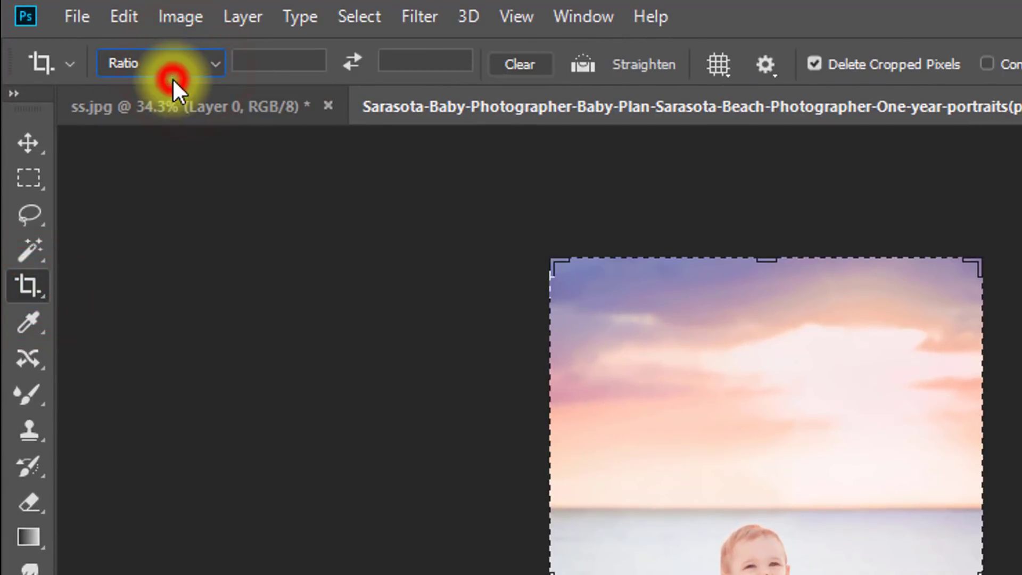
click(526, 63)
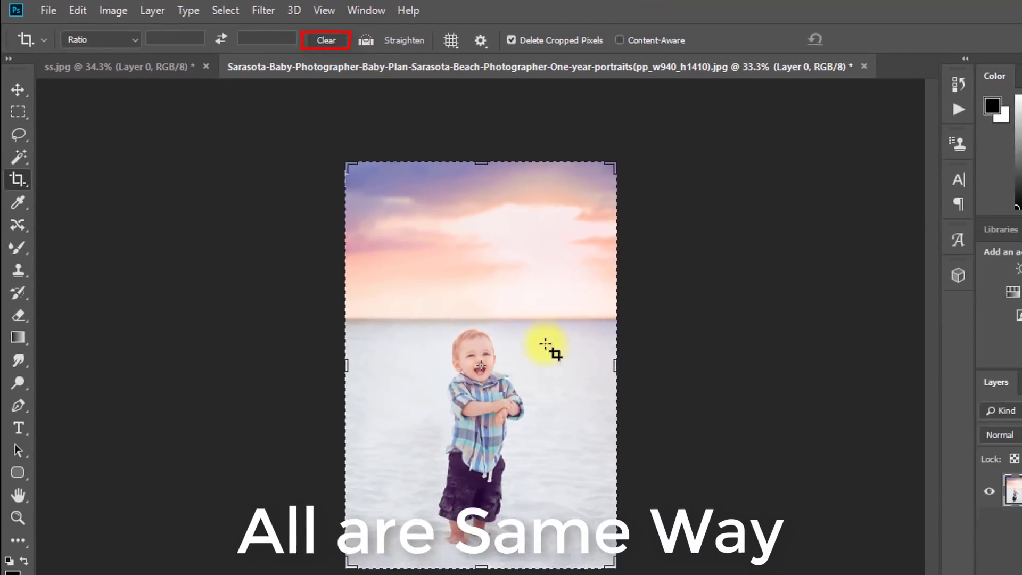
alt+click(454, 289)
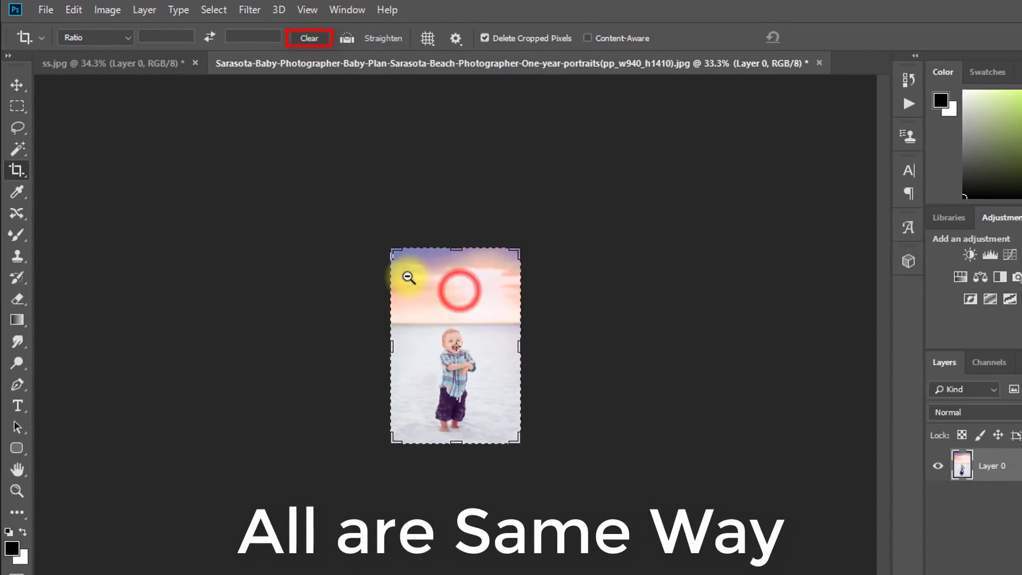
drag(391, 355, 232, 346)
drag(684, 347, 791, 347)
key(Return)
ctrl+click(502, 333)
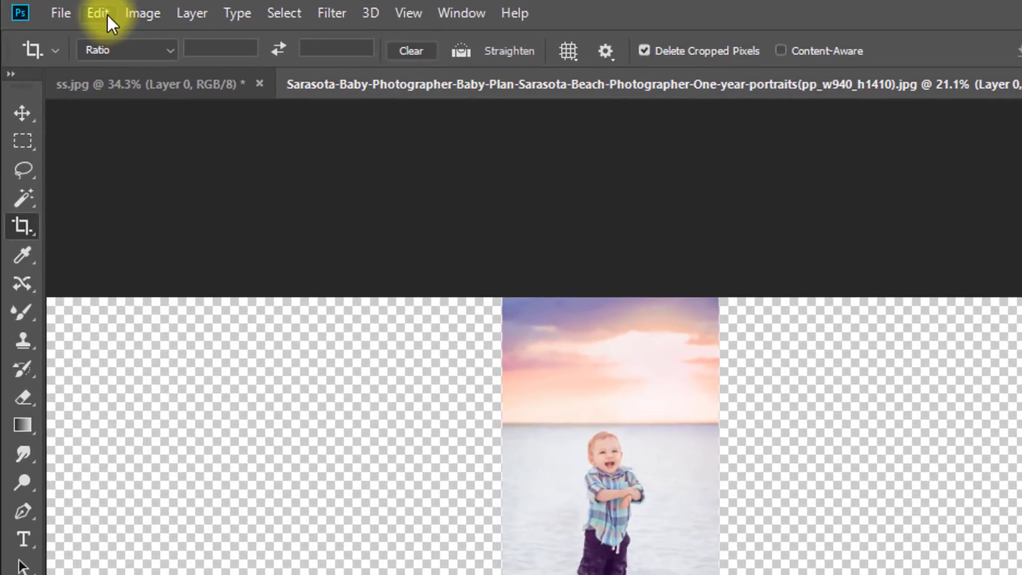
- Stretch the boy's photo toward the left side of the canvas with Content-Aware Scale to about 223.5% width
click(90, 11)
click(264, 414)
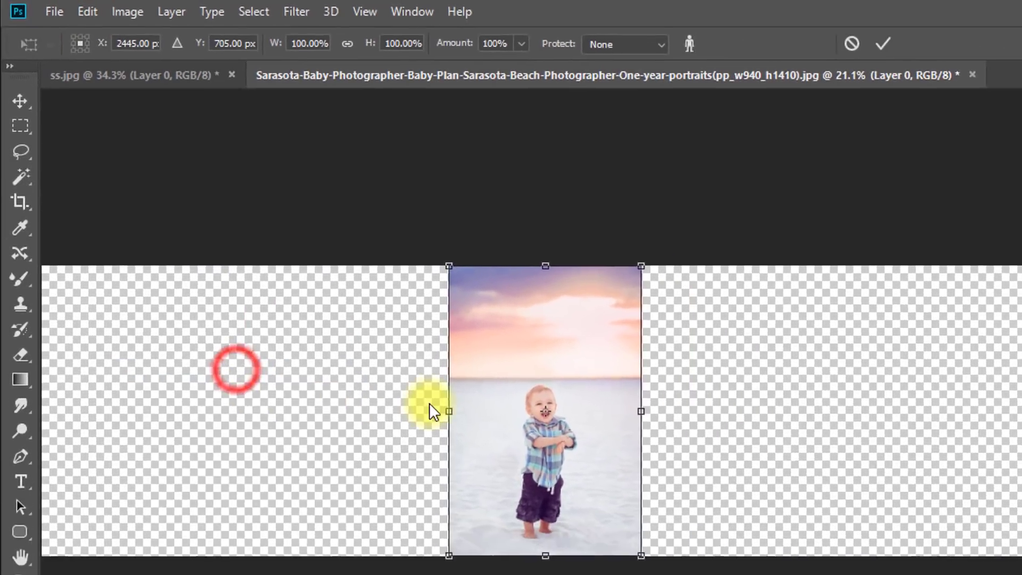
drag(404, 365, 187, 358)
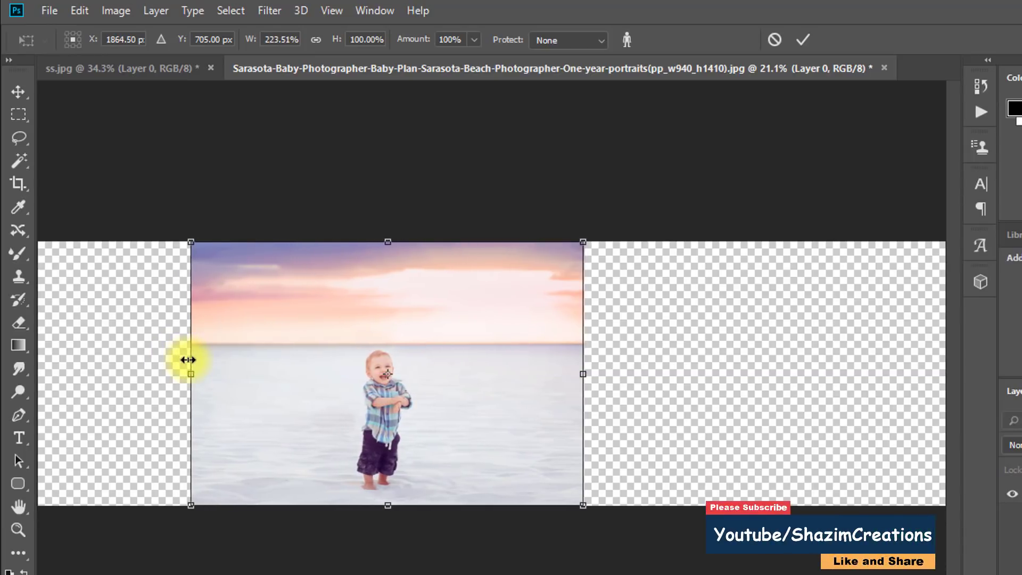
- Extend the photo toward the right side of the canvas with Content-Aware Scale to about 175.8% width
click(79, 10)
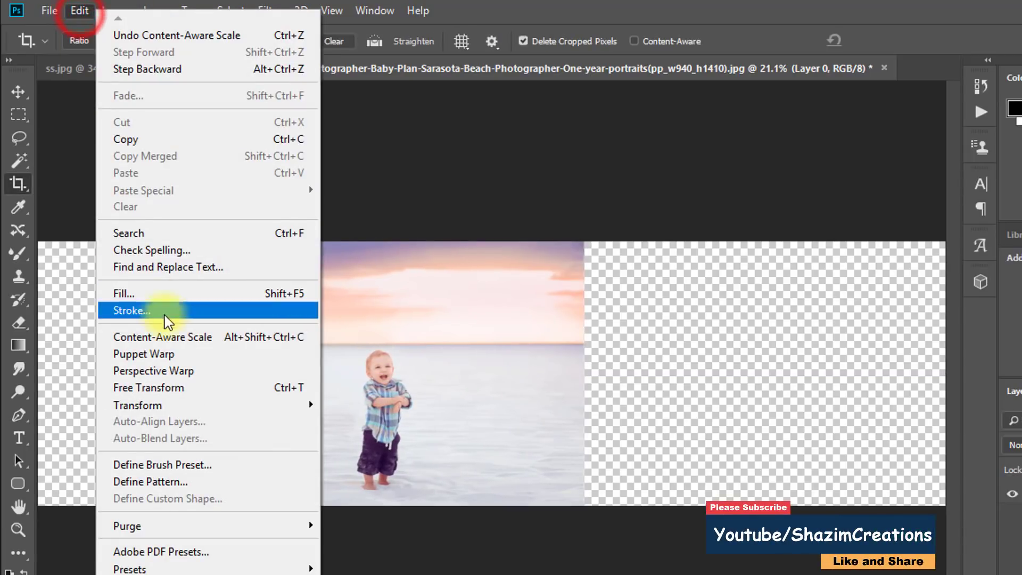
click(181, 337)
drag(583, 373, 881, 373)
ctrl+alt+click(621, 347)
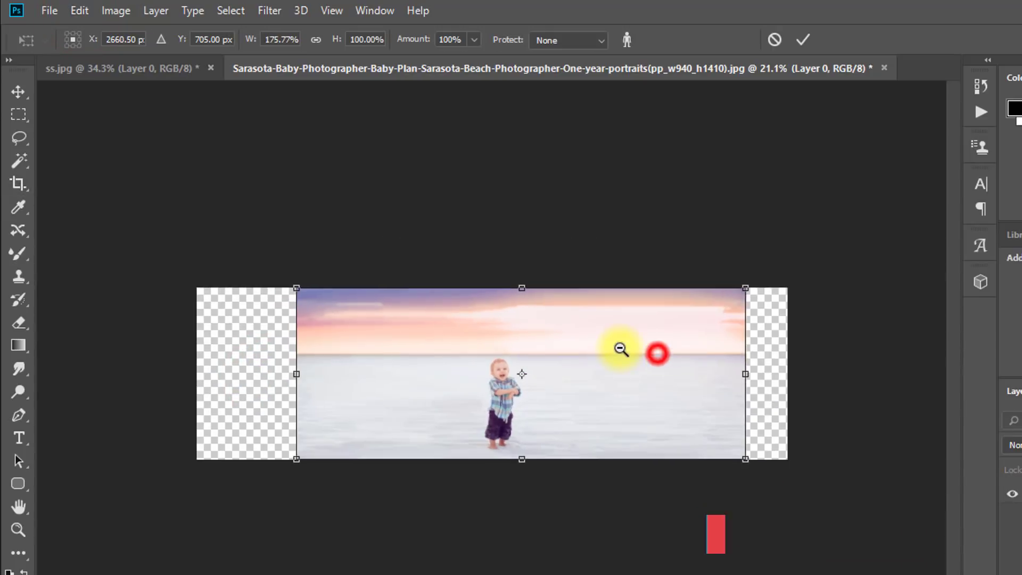
key(Return)
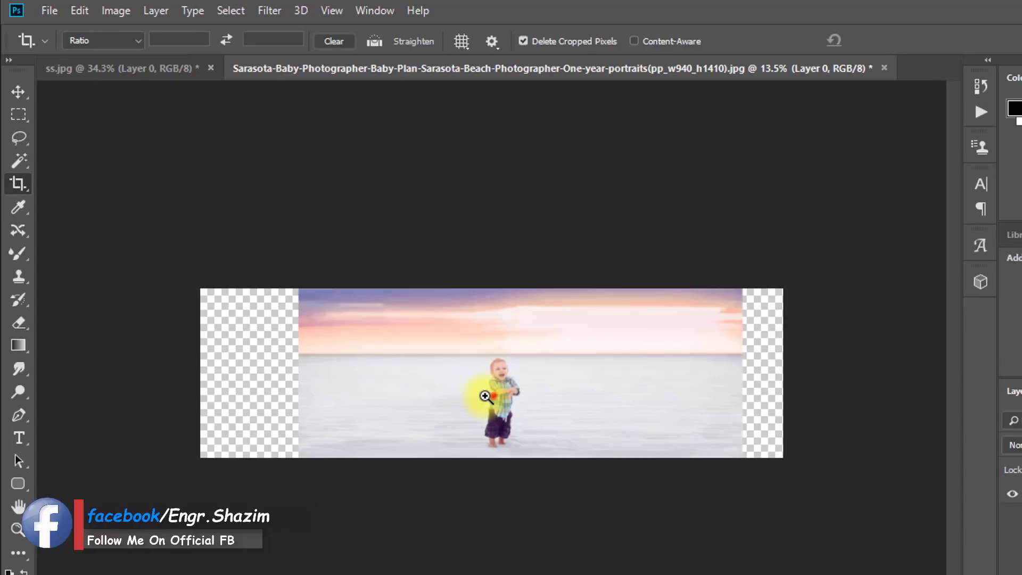
- Content-Aware Scale the photo to the canvas's left edge at about 122% width, and move the layer right to centre the boy
ctrl+click(485, 396)
click(79, 11)
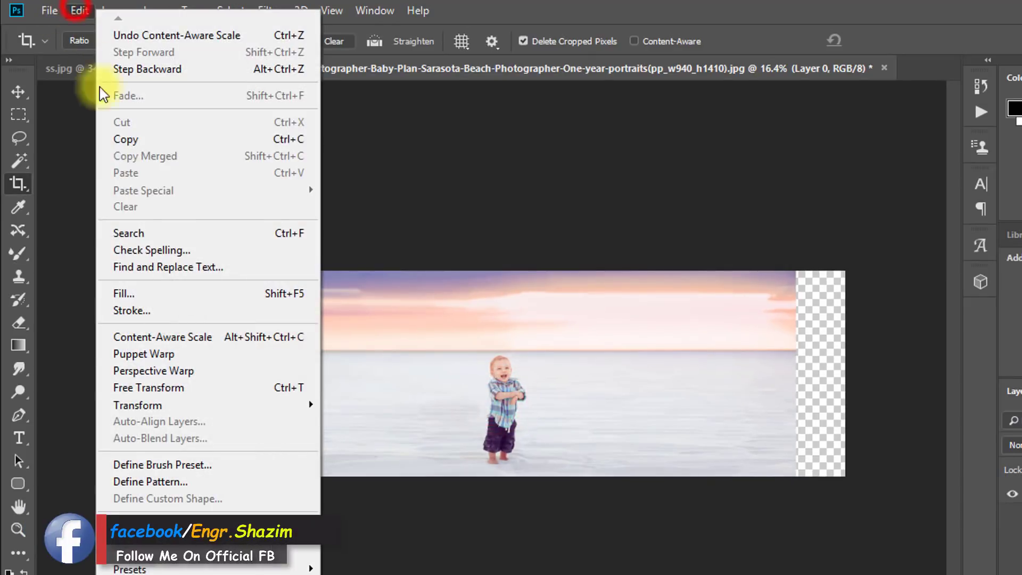
click(244, 341)
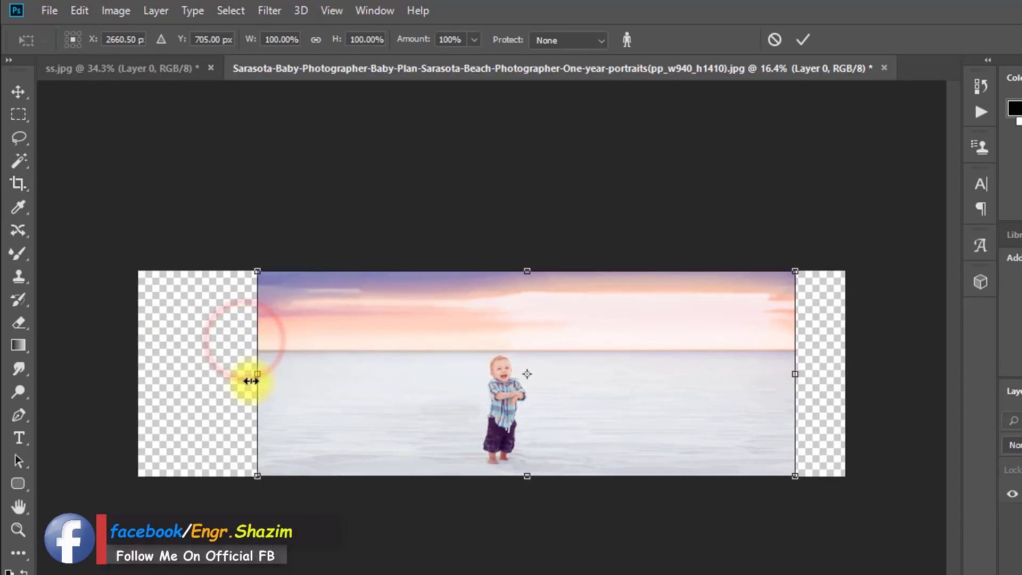
drag(251, 381, 145, 370)
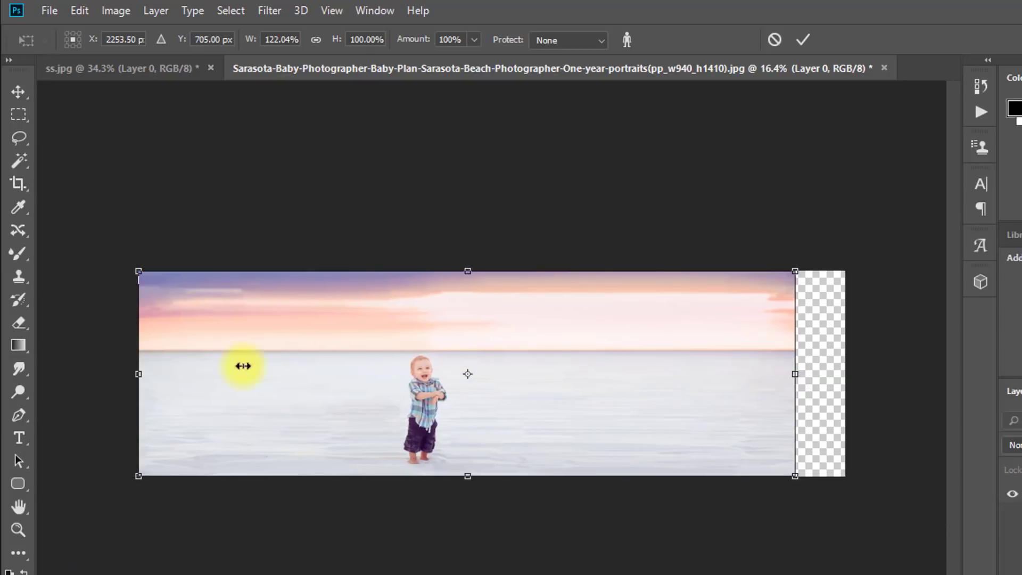
key(Return)
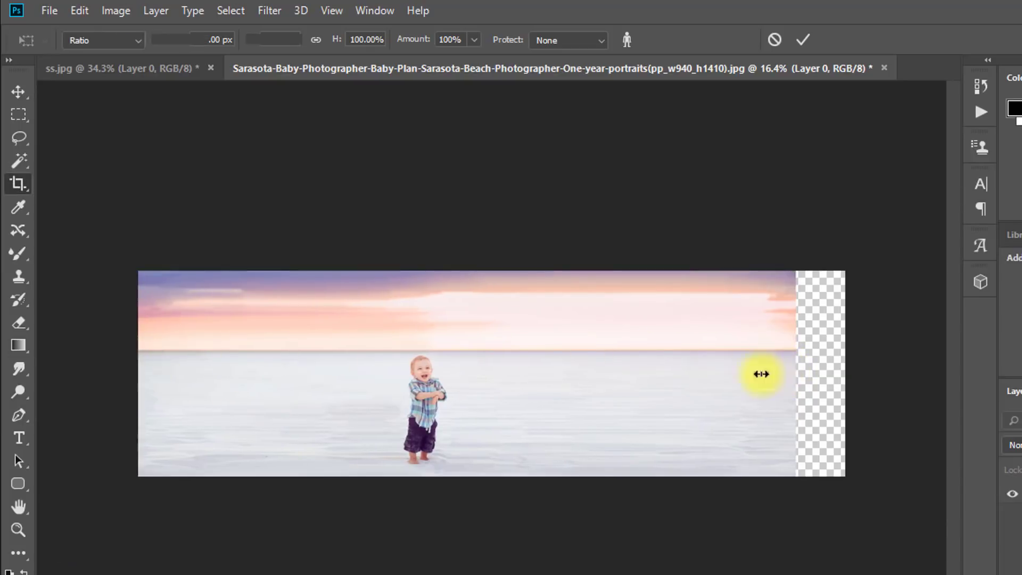
click(17, 91)
drag(525, 365, 603, 367)
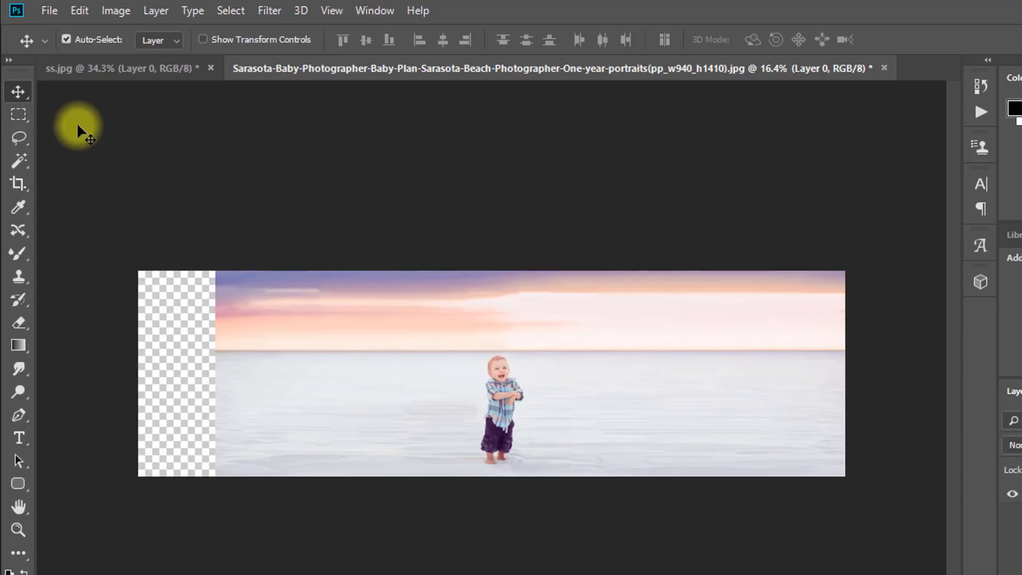
- Marquee-select a strip about 21.5 in wide left of the boy, Content-Aware Scale it to about 152% width over the empty canvas, and deselect
click(19, 113)
drag(363, 213, 116, 534)
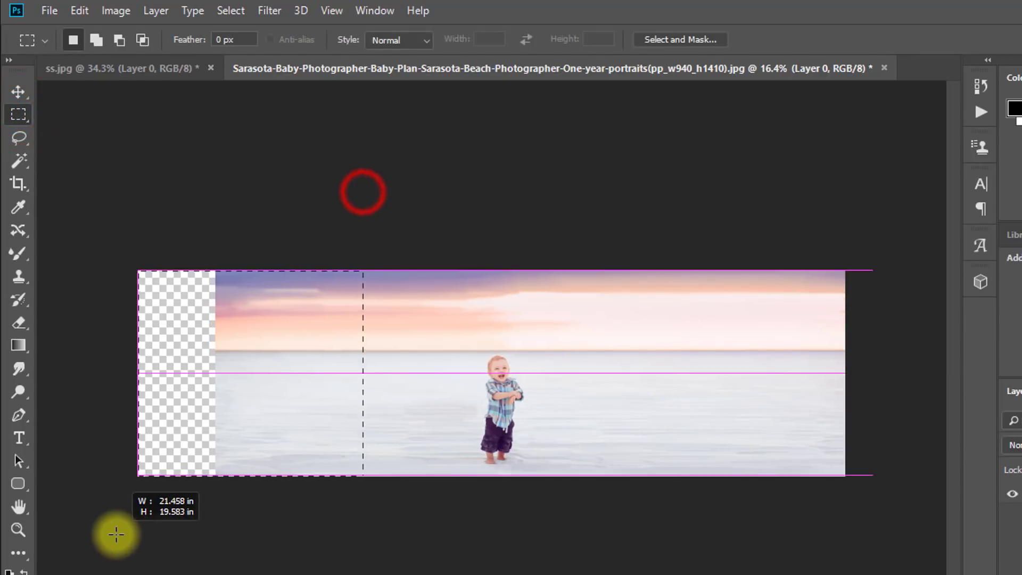
click(80, 10)
click(176, 333)
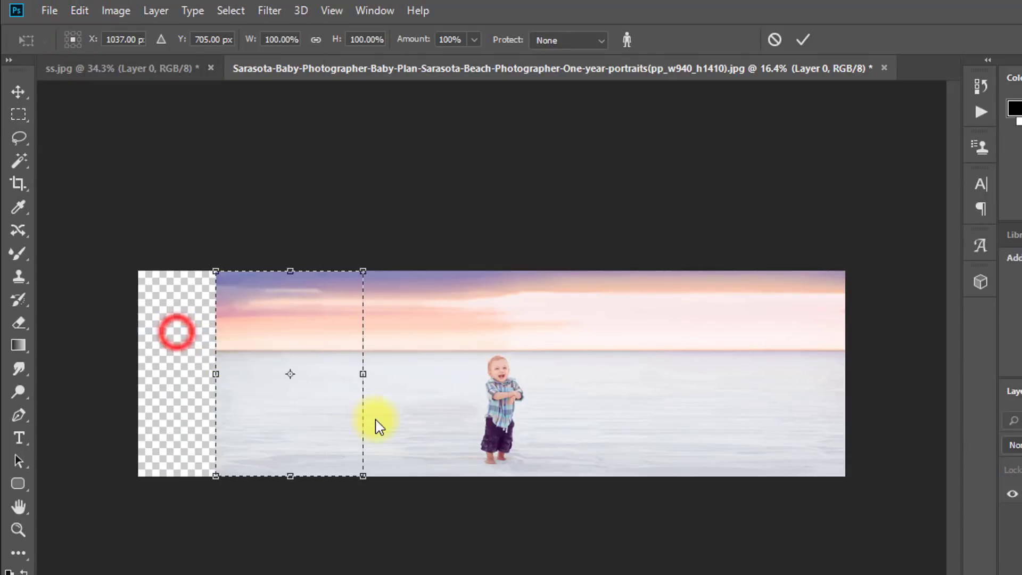
drag(215, 375, 139, 374)
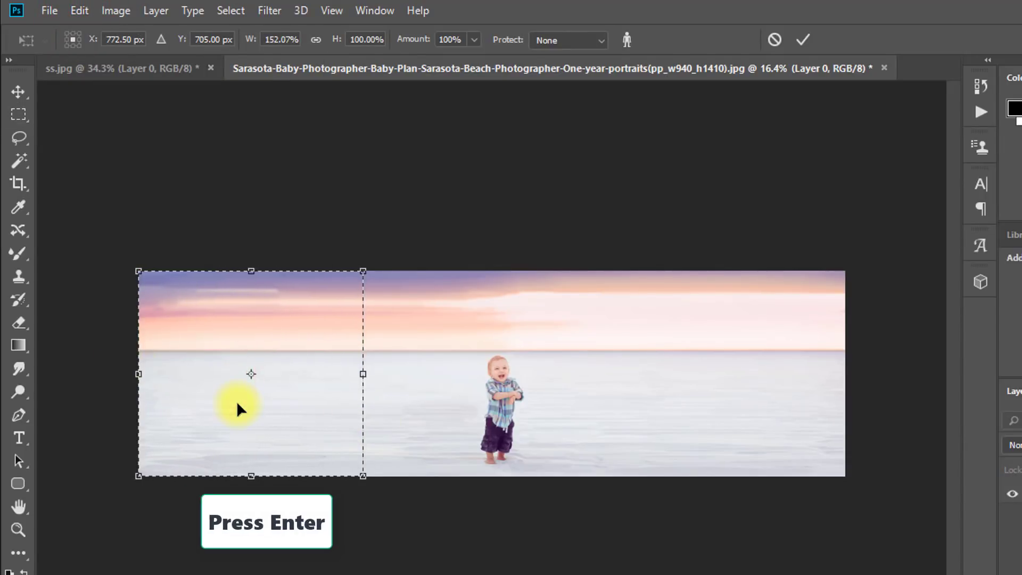
key(Return)
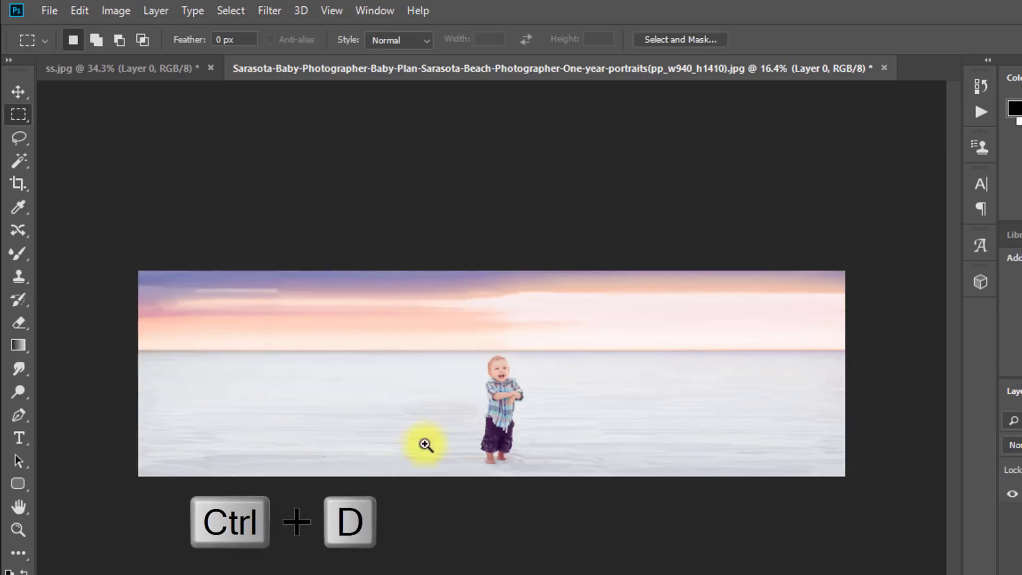
click(543, 366)
scroll(605, 365, up, 2)
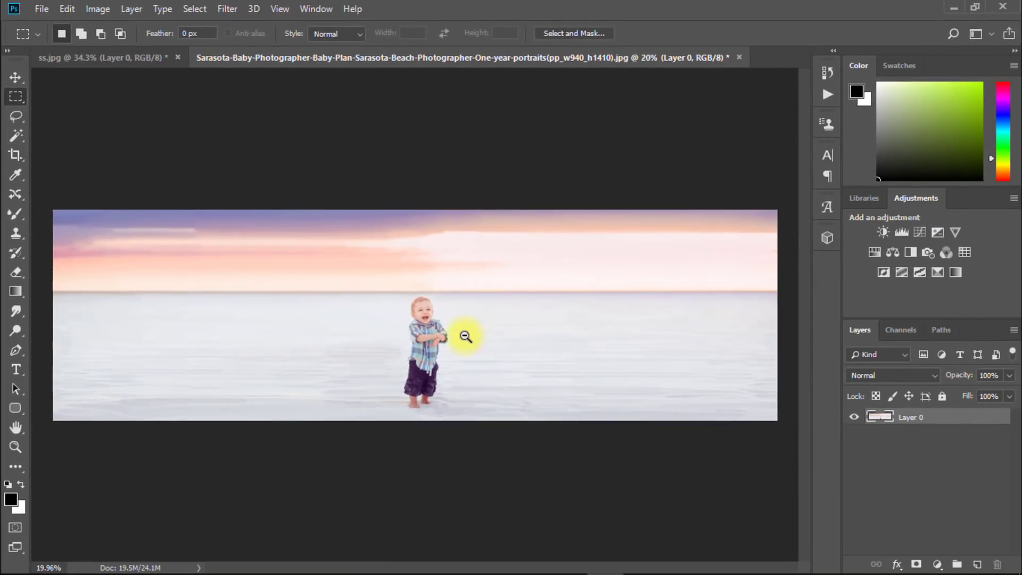
alt+click(463, 322)
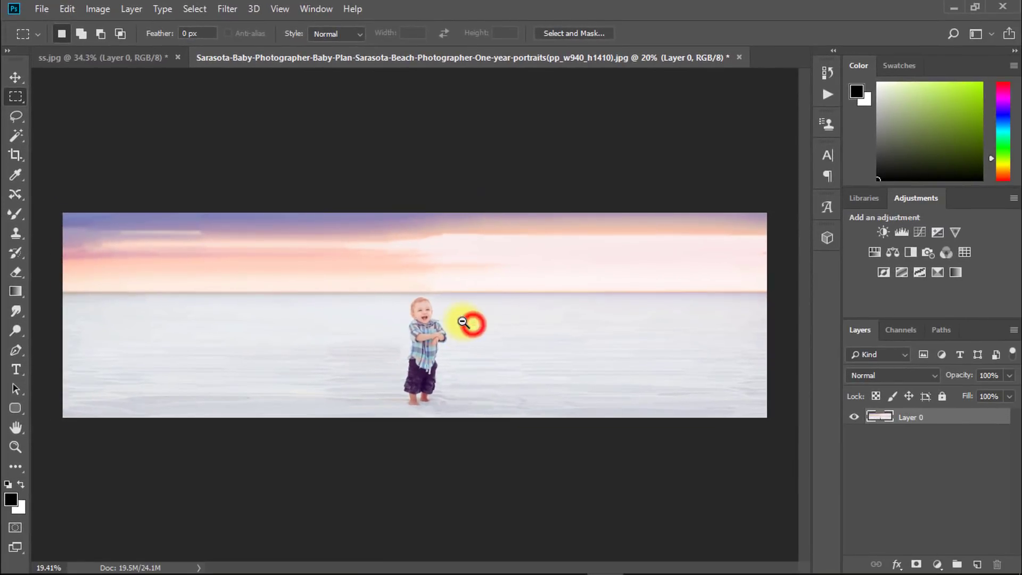